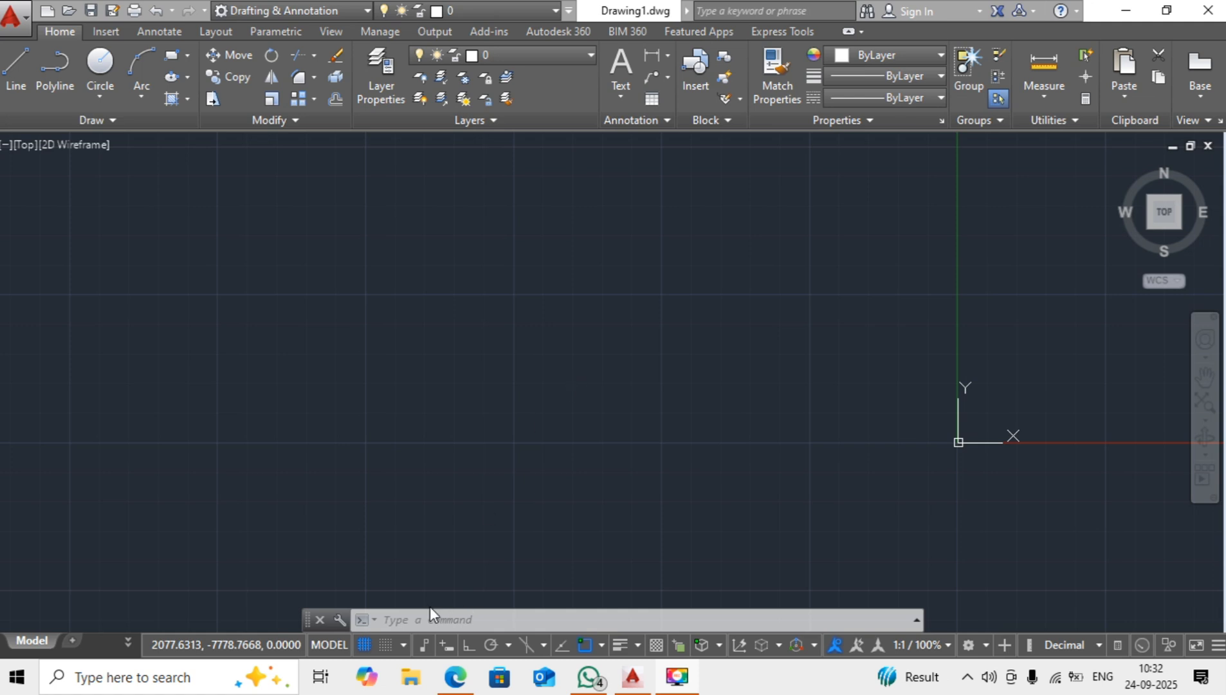
# Step: Set the drafting snap type to isometric grid snap
pyautogui.click(418, 621)
pyautogui.write('ds')
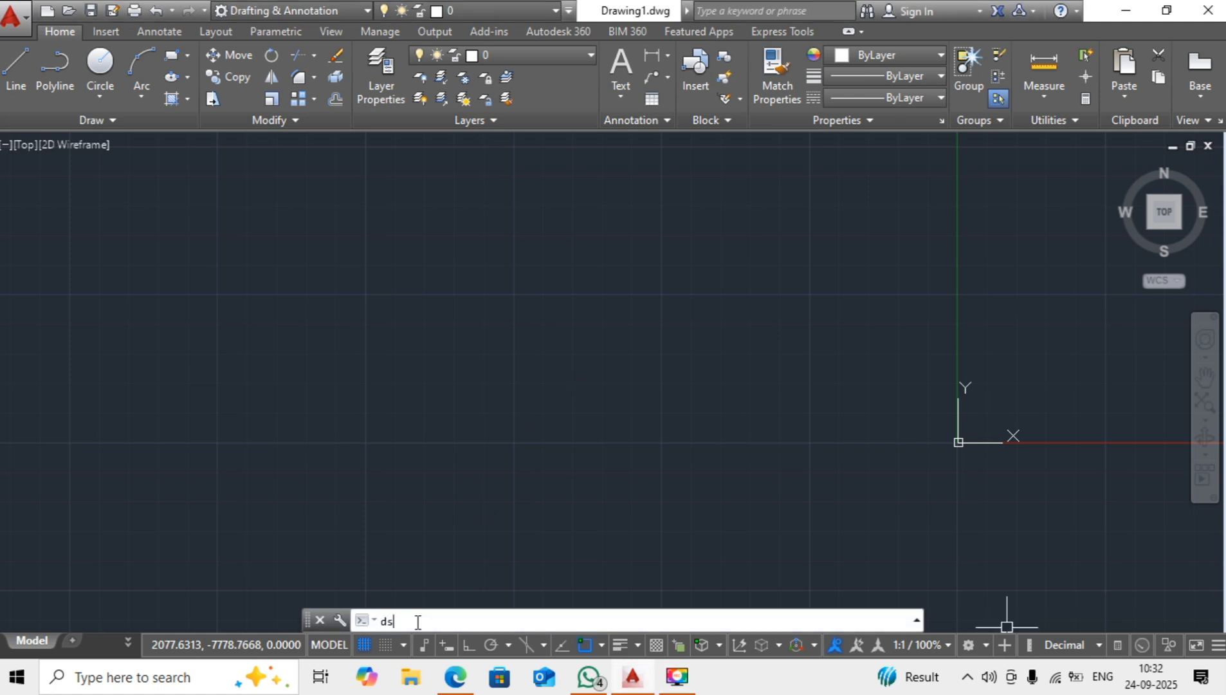
pyautogui.press('Return')
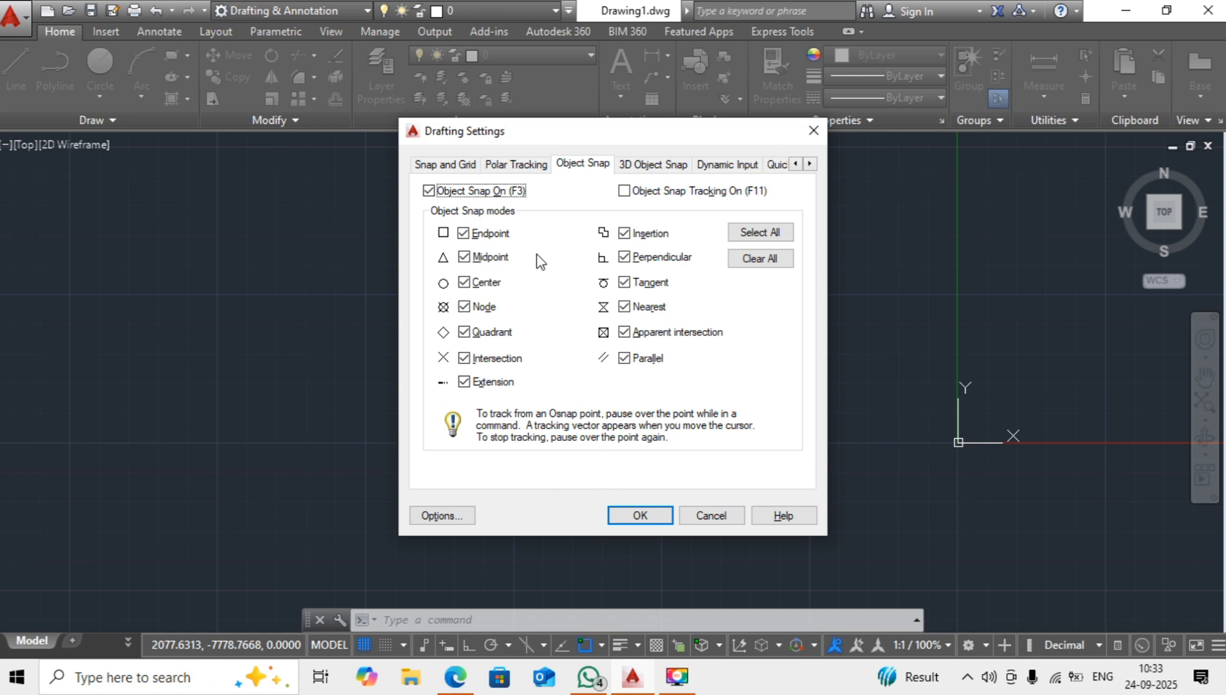
pyautogui.click(443, 167)
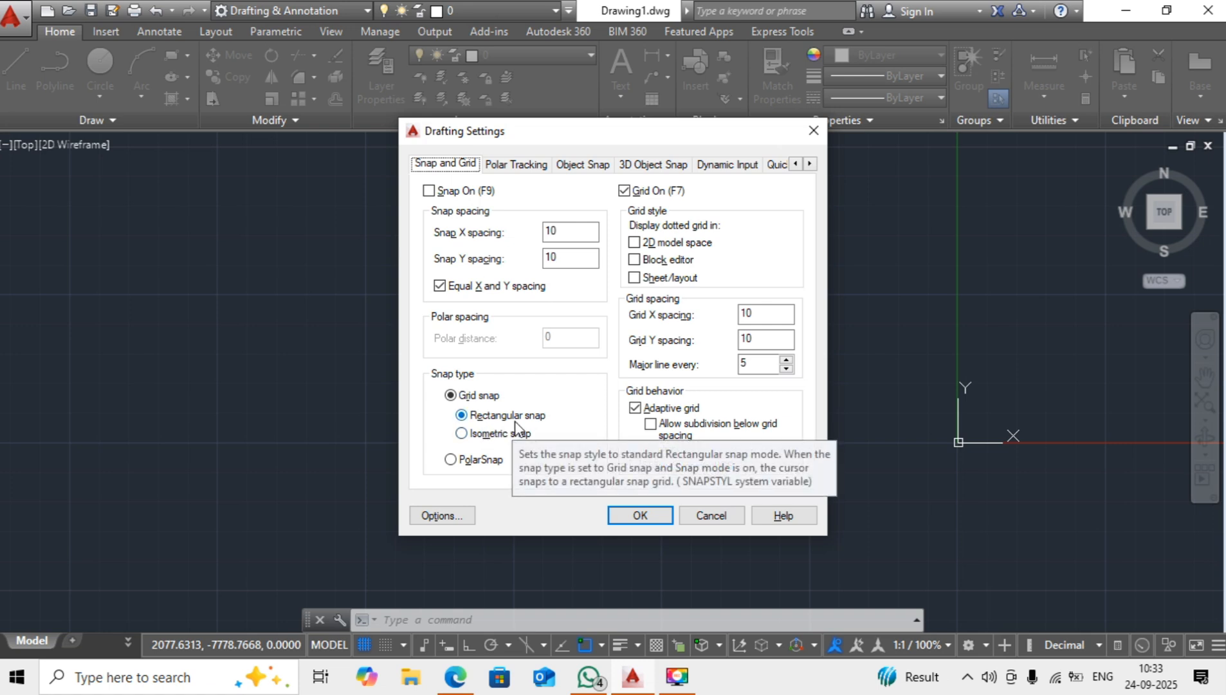
pyautogui.click(461, 434)
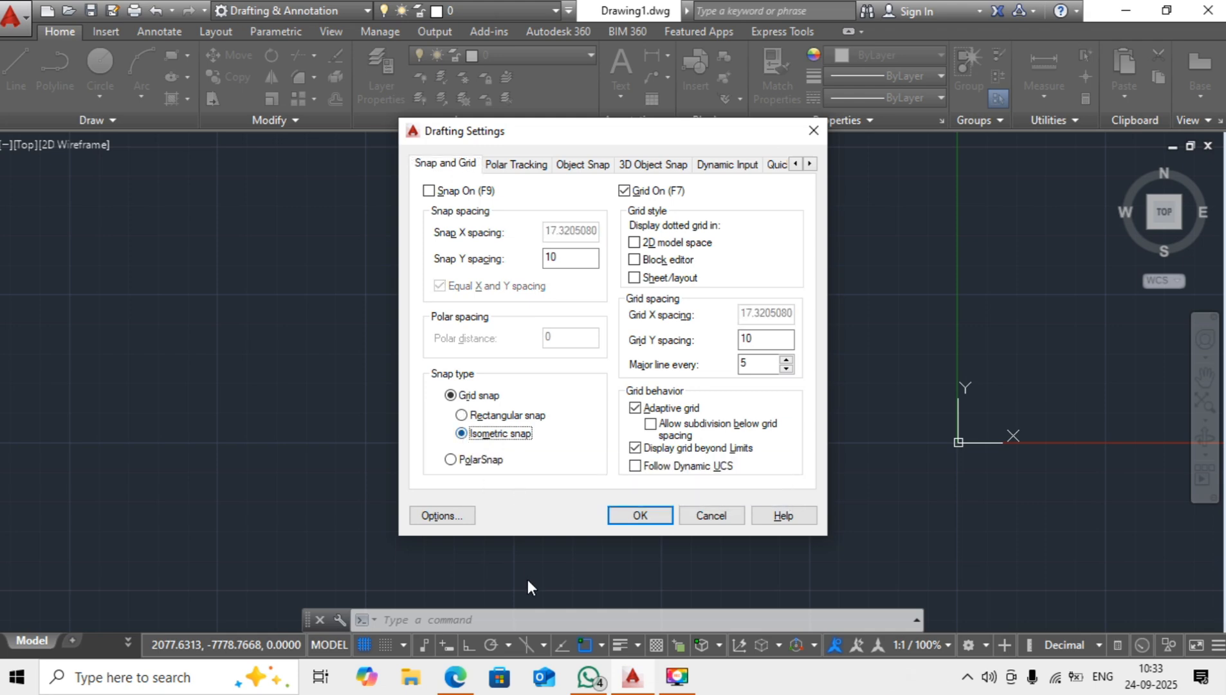
pyautogui.click(633, 521)
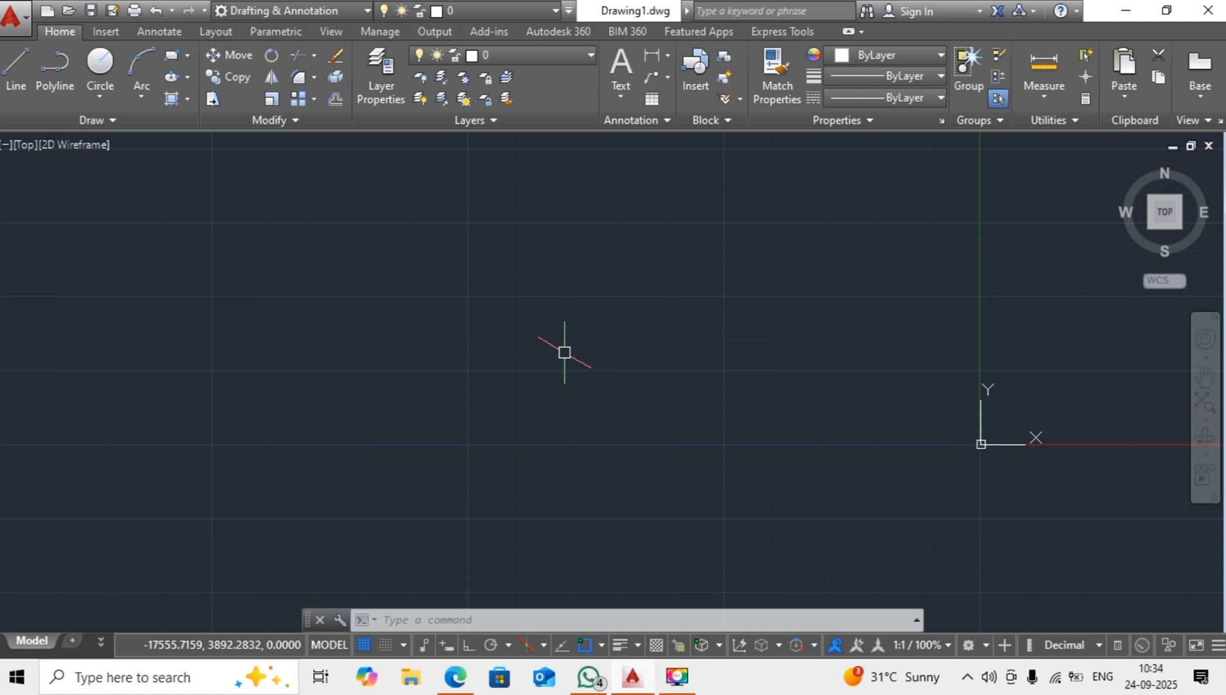
# Step: Turn on Ortho and draw a 20-unit line descending along the 330° isometric axis from a free start point
pyautogui.write('l')
pyautogui.press('Return')
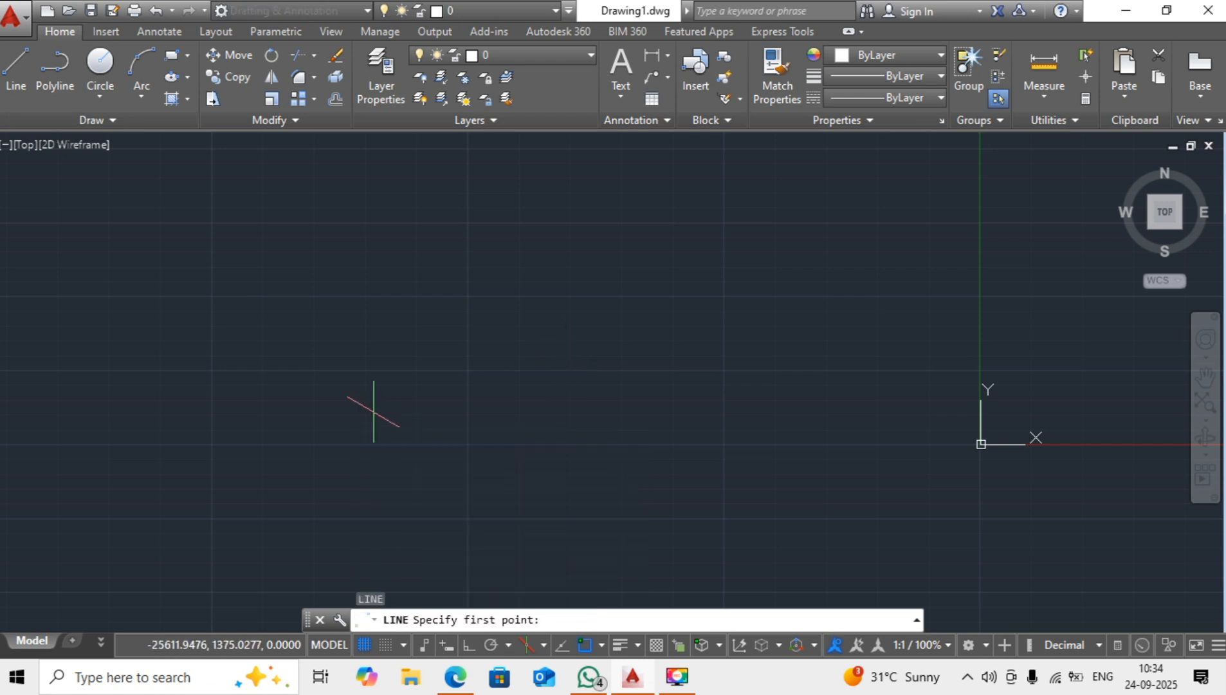
pyautogui.click(378, 362)
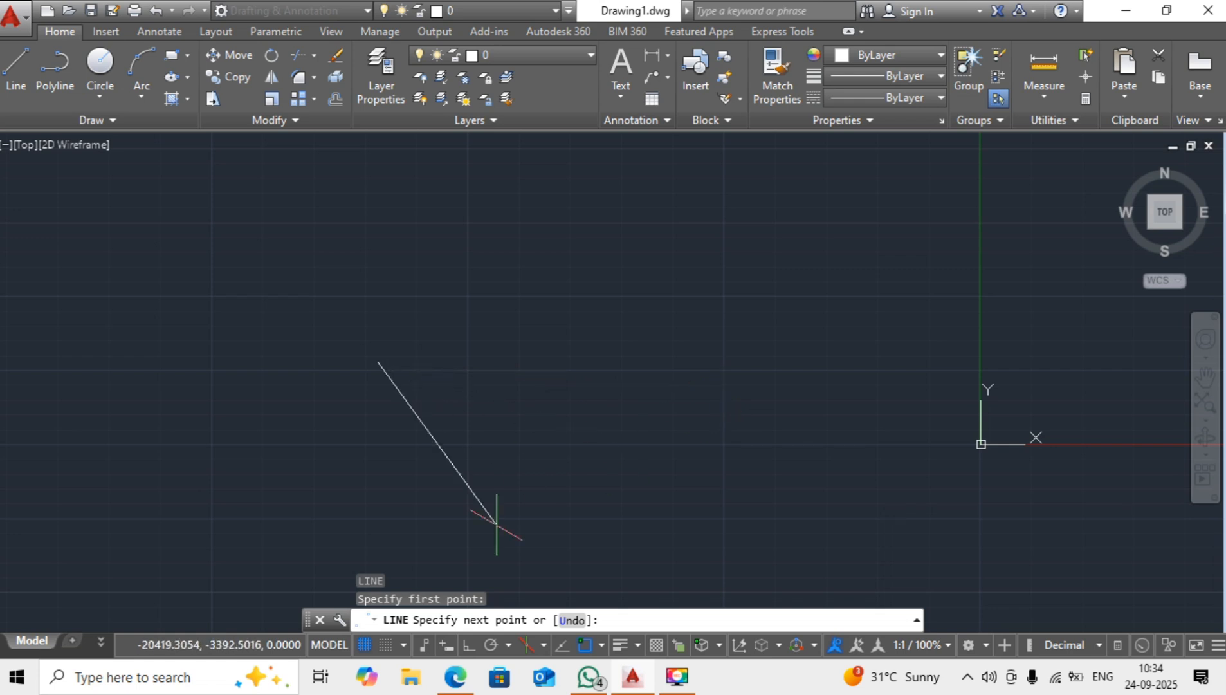
pyautogui.click(467, 646)
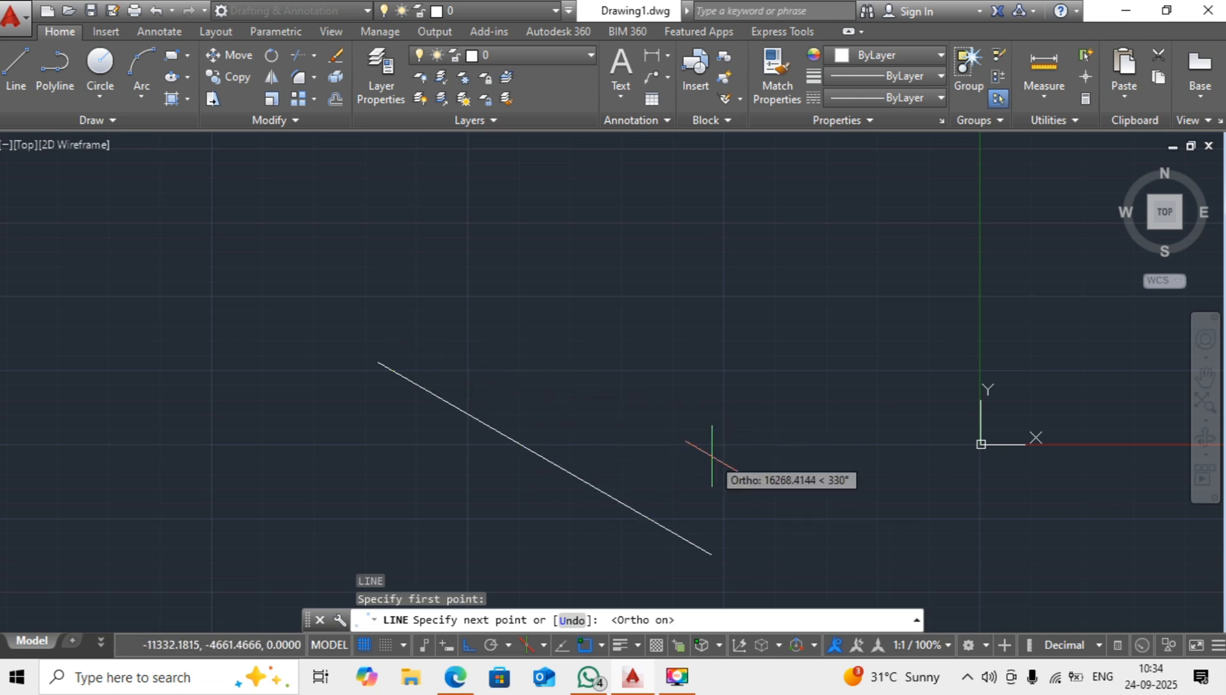
pyautogui.write('20')
pyautogui.press('Return')
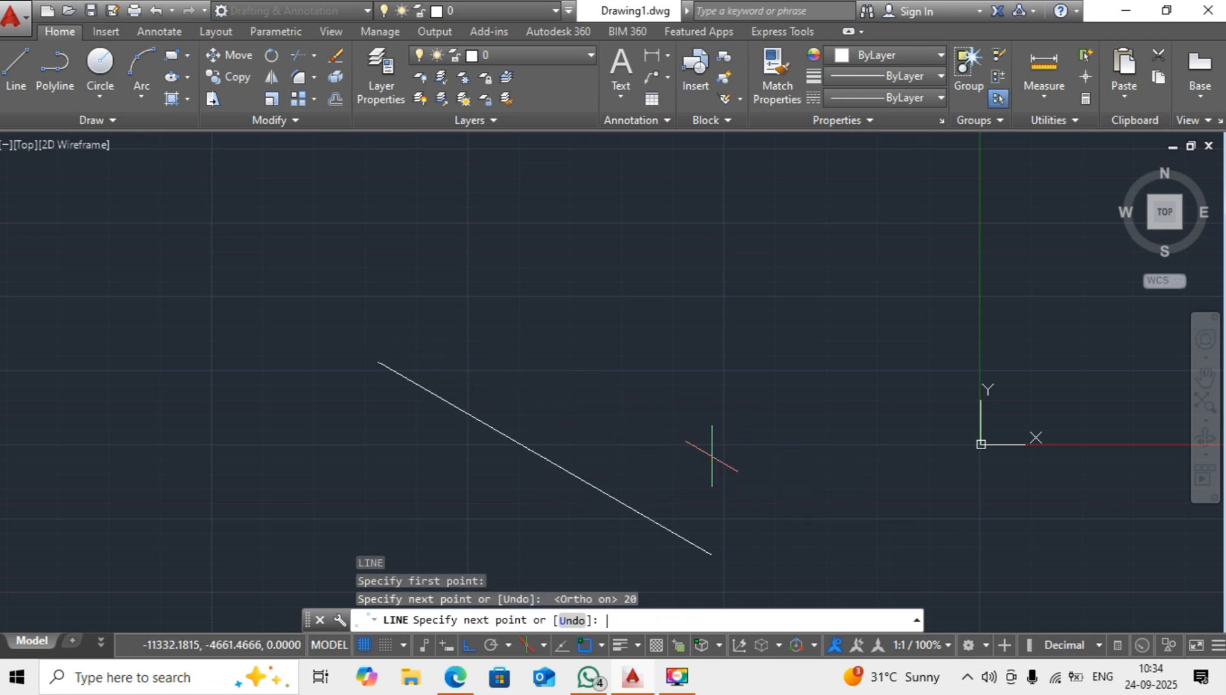
# Step: Switch to the top isoplane and continue the line with three 20-unit edges to close the cube's top rhombus
pyautogui.scroll(6, 380, 332)
pyautogui.moveTo(373, 481); pyautogui.dragTo(397, 193, button='middle')
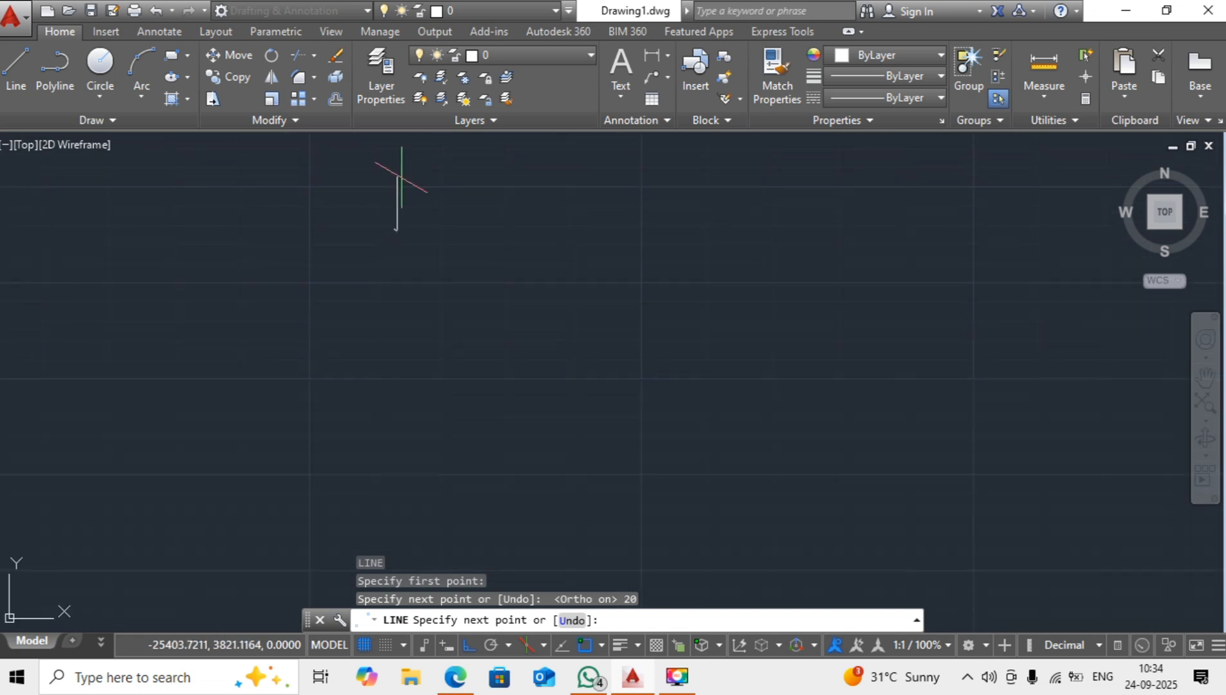
pyautogui.scroll(12, 407, 231)
pyautogui.scroll(6, 313, 216)
pyautogui.moveTo(312, 215); pyautogui.dragTo(573, 438, button='middle')
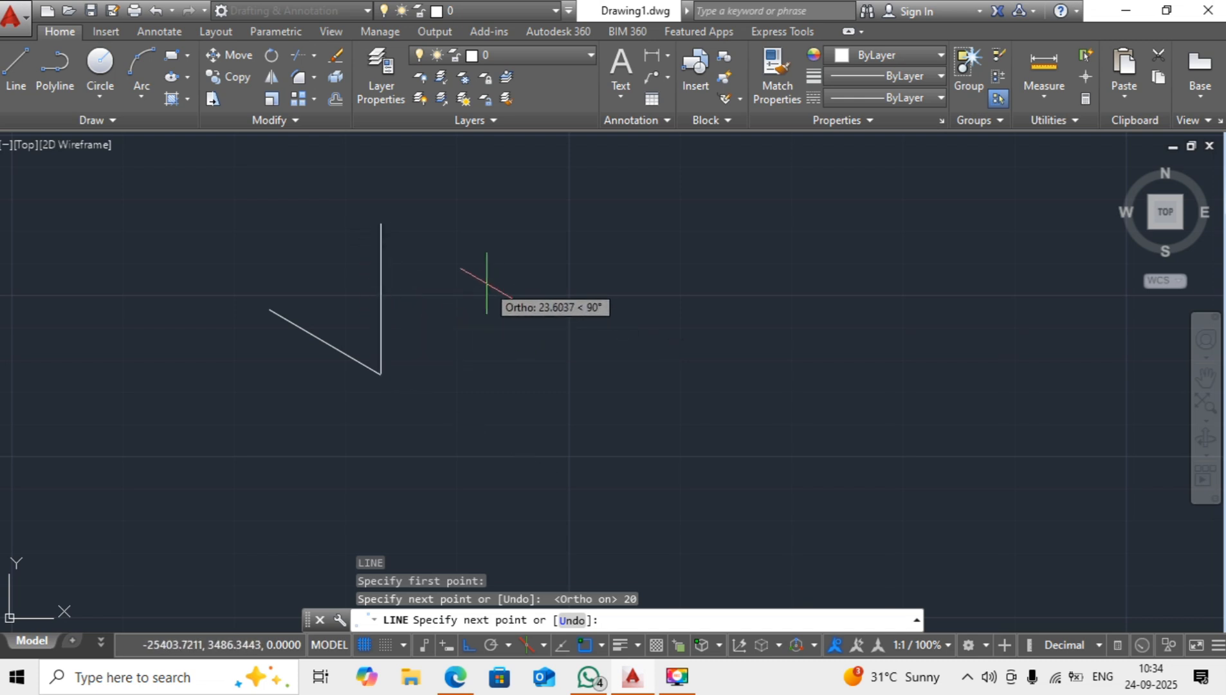
pyautogui.press('F5')
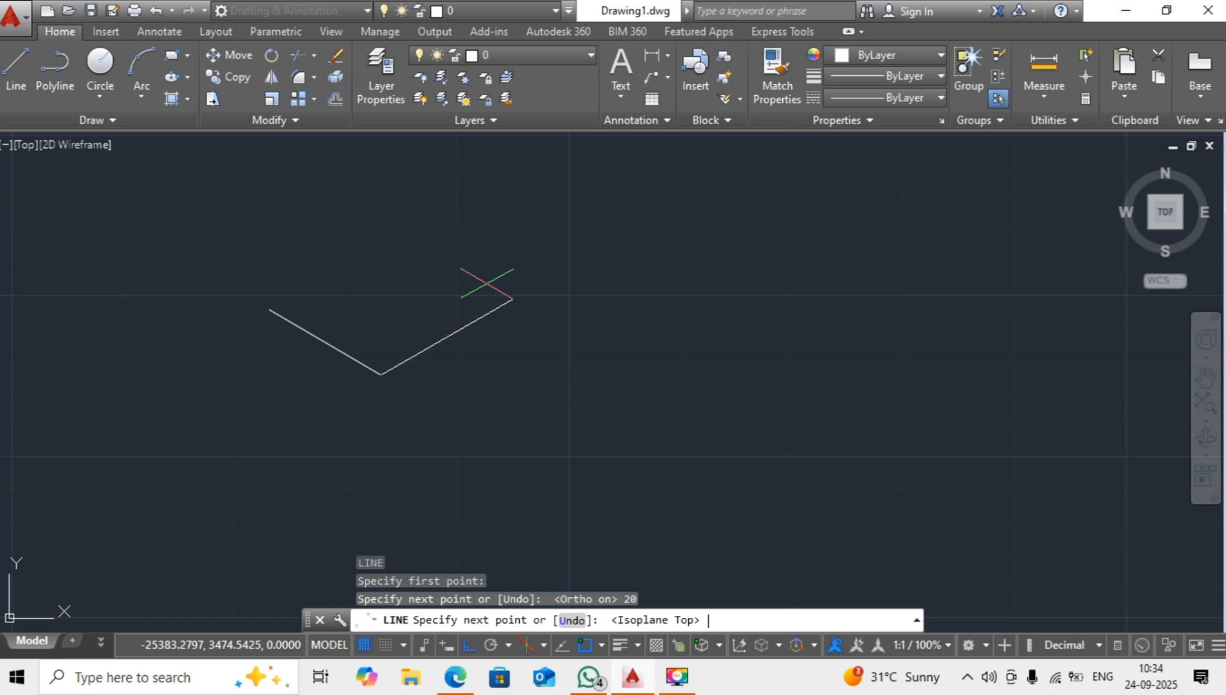
pyautogui.write('20')
pyautogui.press('Return')
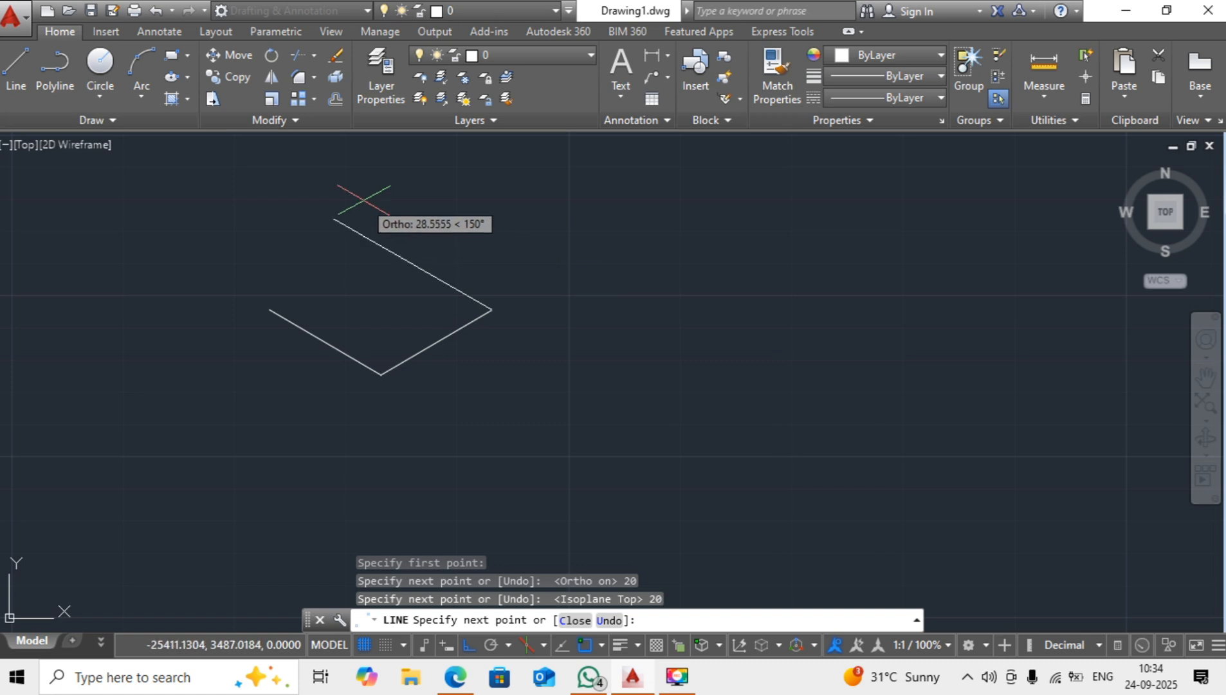
pyautogui.write('20')
pyautogui.press('Return')
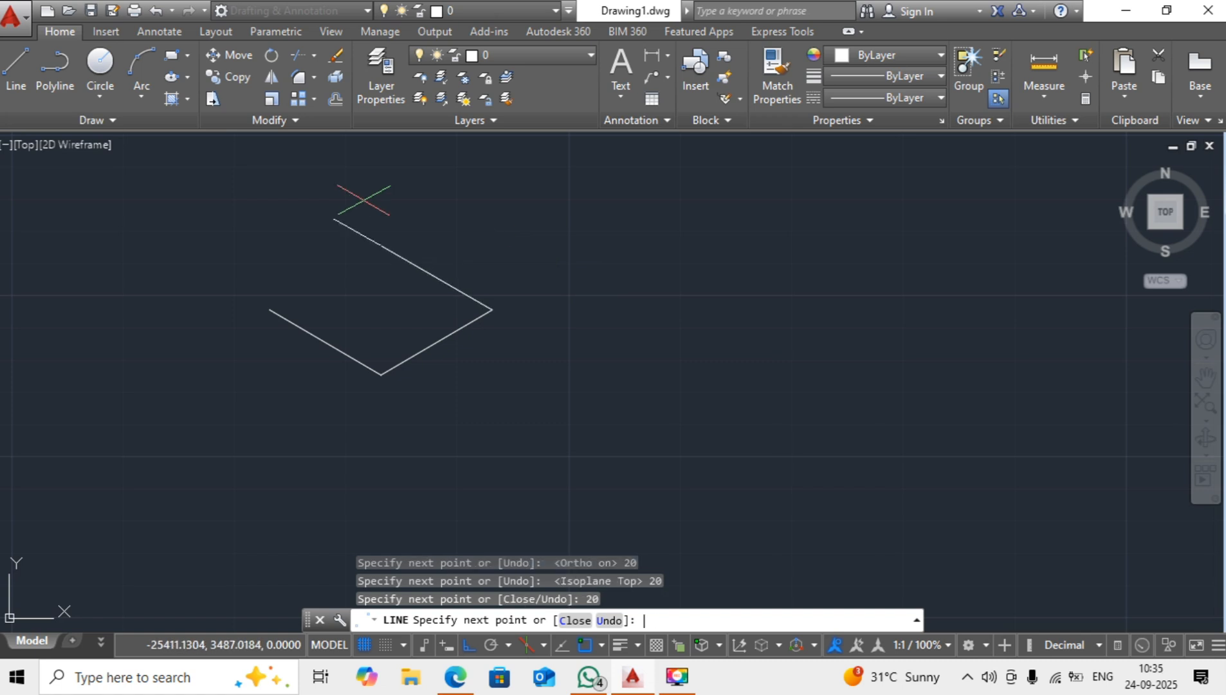
pyautogui.write('20')
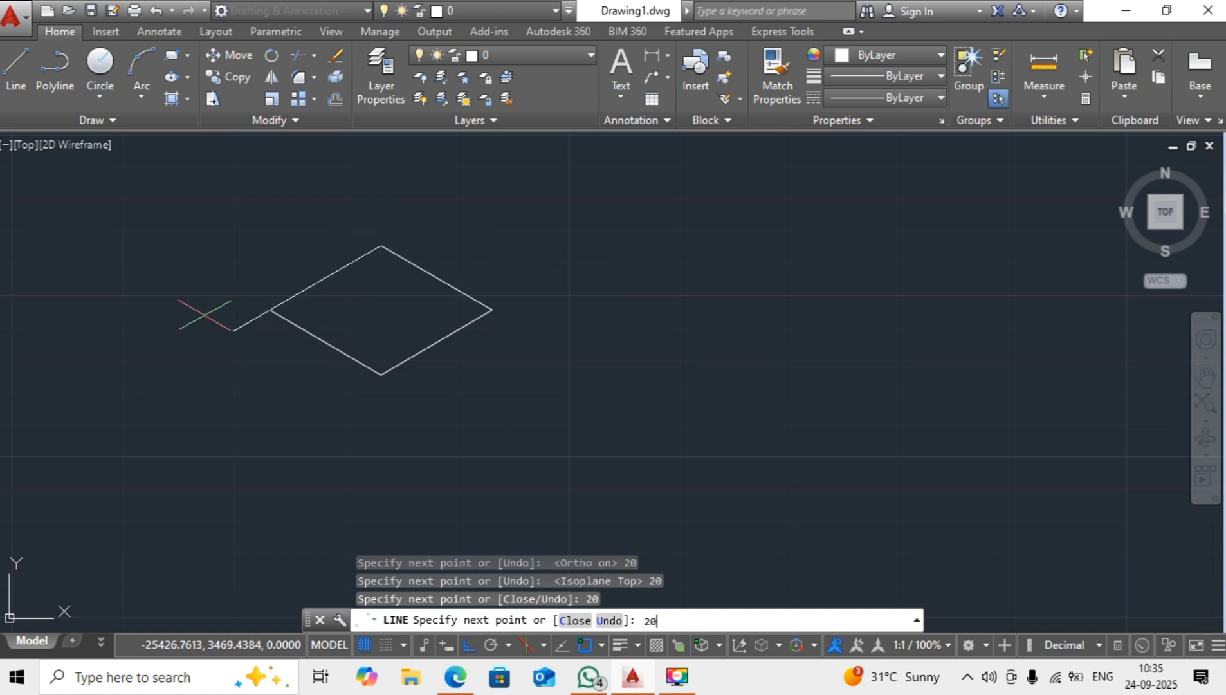
pyautogui.press('Return')
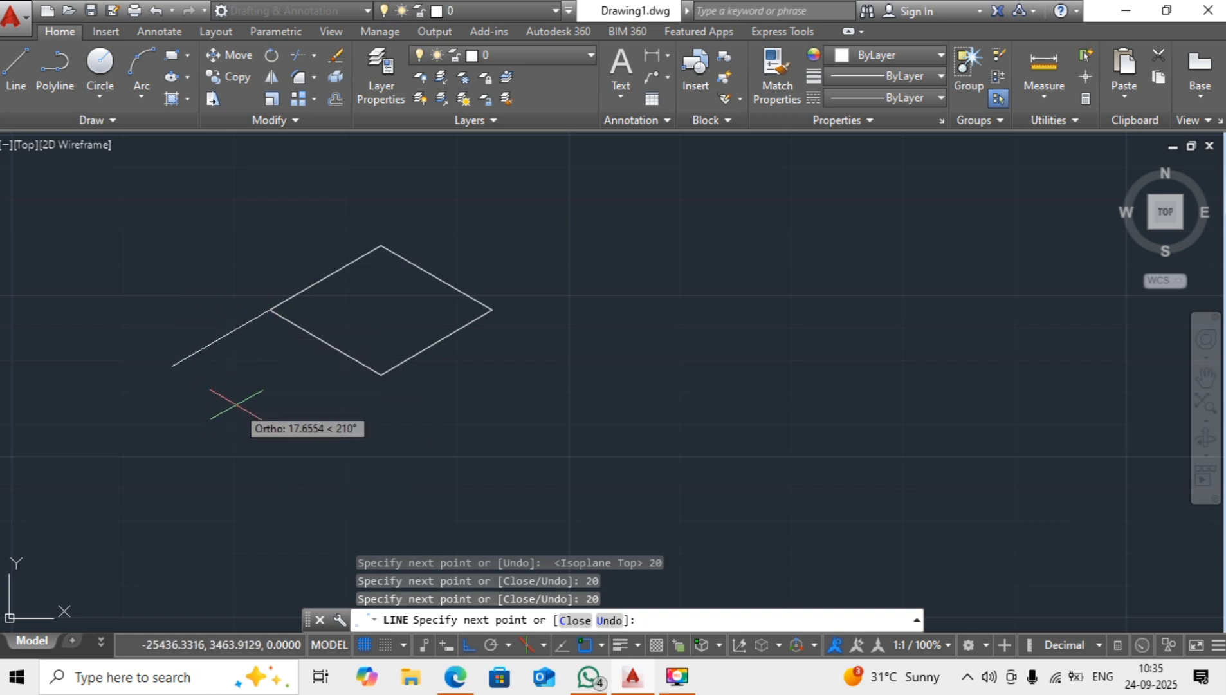
# Step: Draw the cube's left face from the rhombus's left corner with 20-unit edges down, along 330° and back up, using the right and left isoplanes
pyautogui.press('F5')
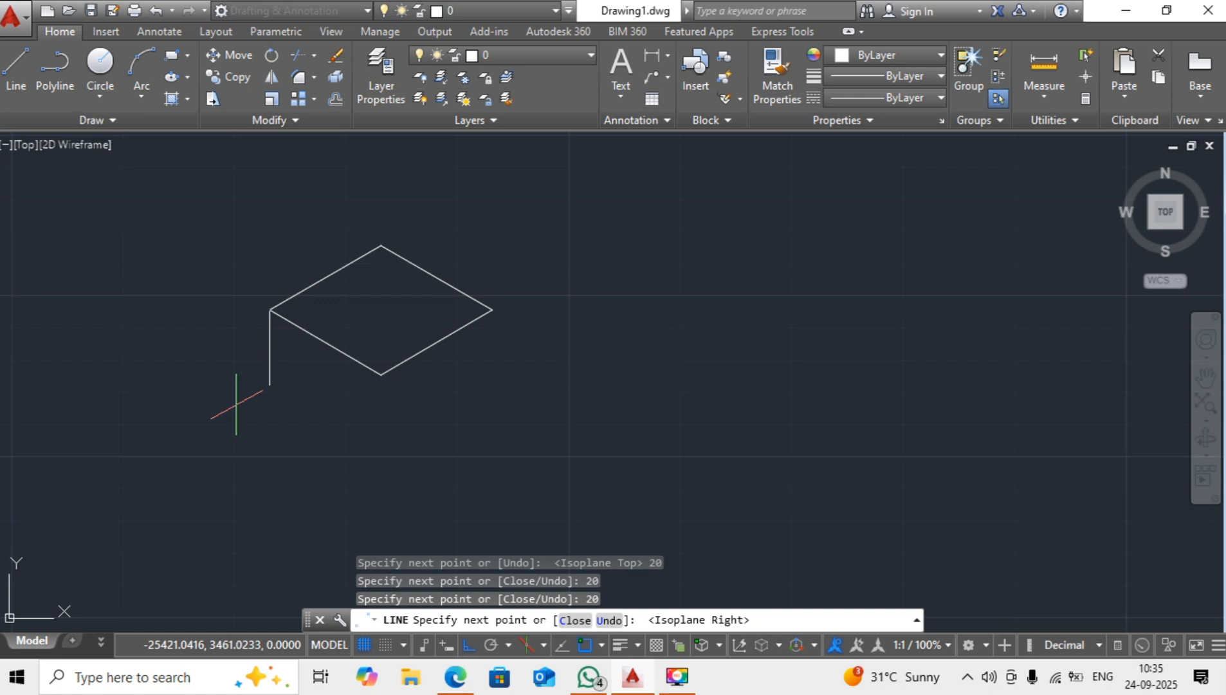
pyautogui.write('20')
pyautogui.press('Return')
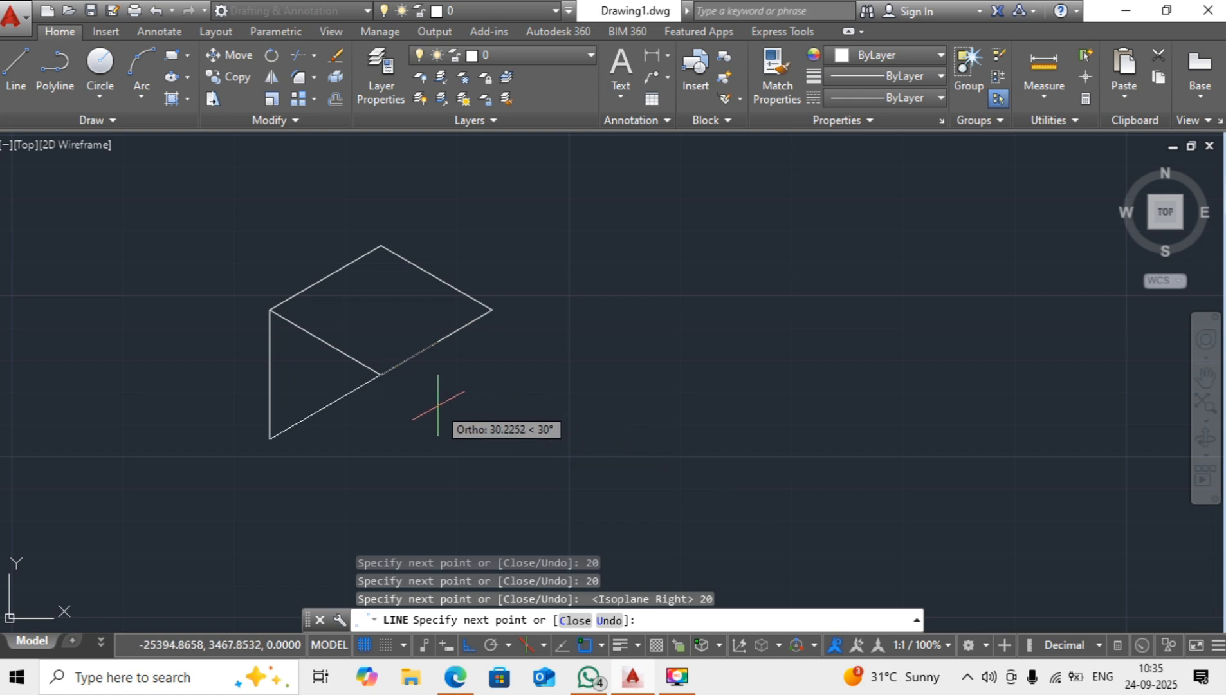
pyautogui.press('F5')
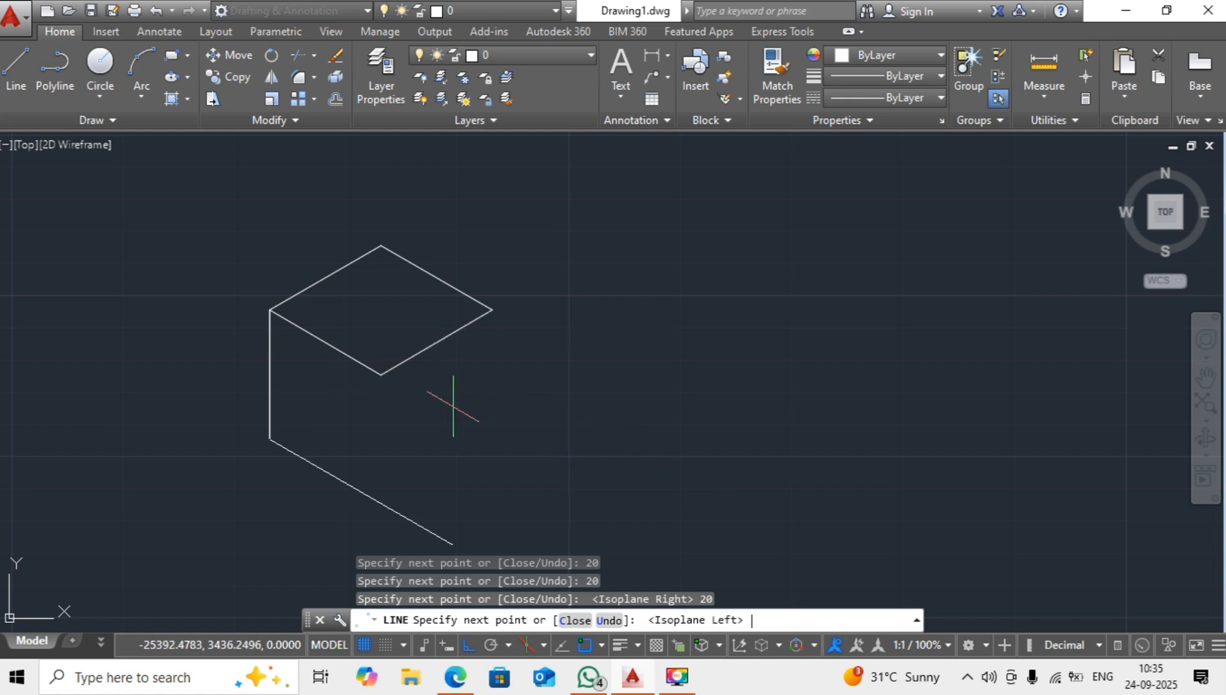
pyautogui.write('20')
pyautogui.press('Return')
pyautogui.write('20')
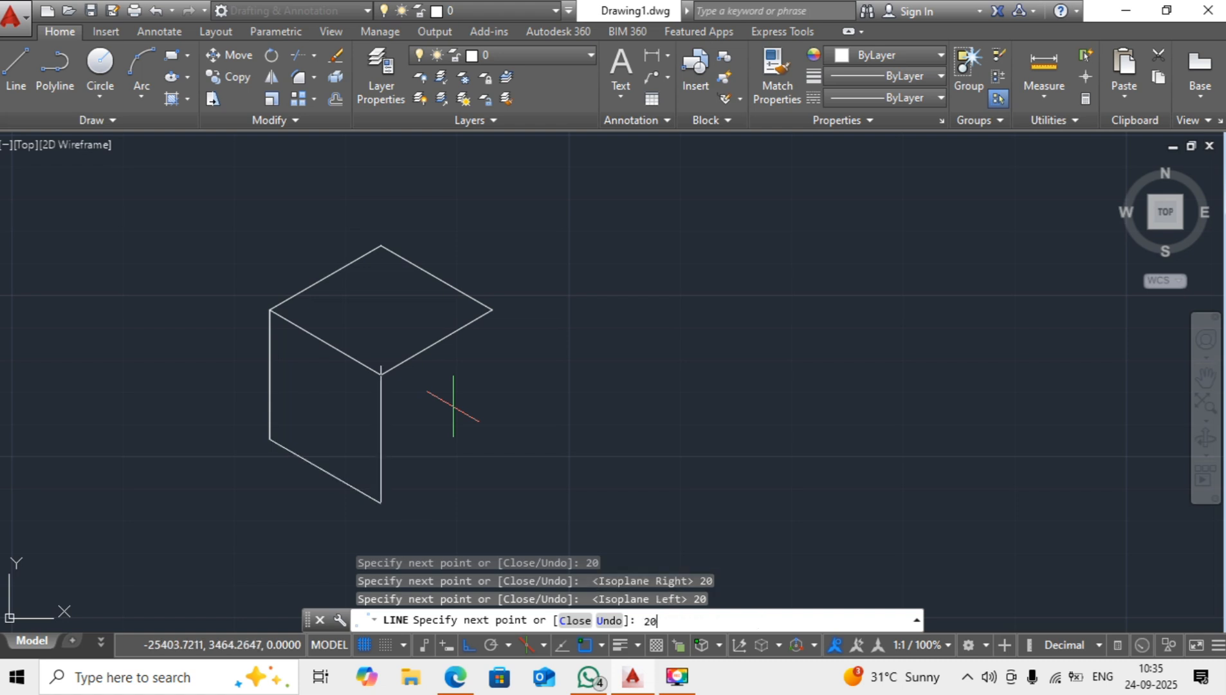
pyautogui.press('Return')
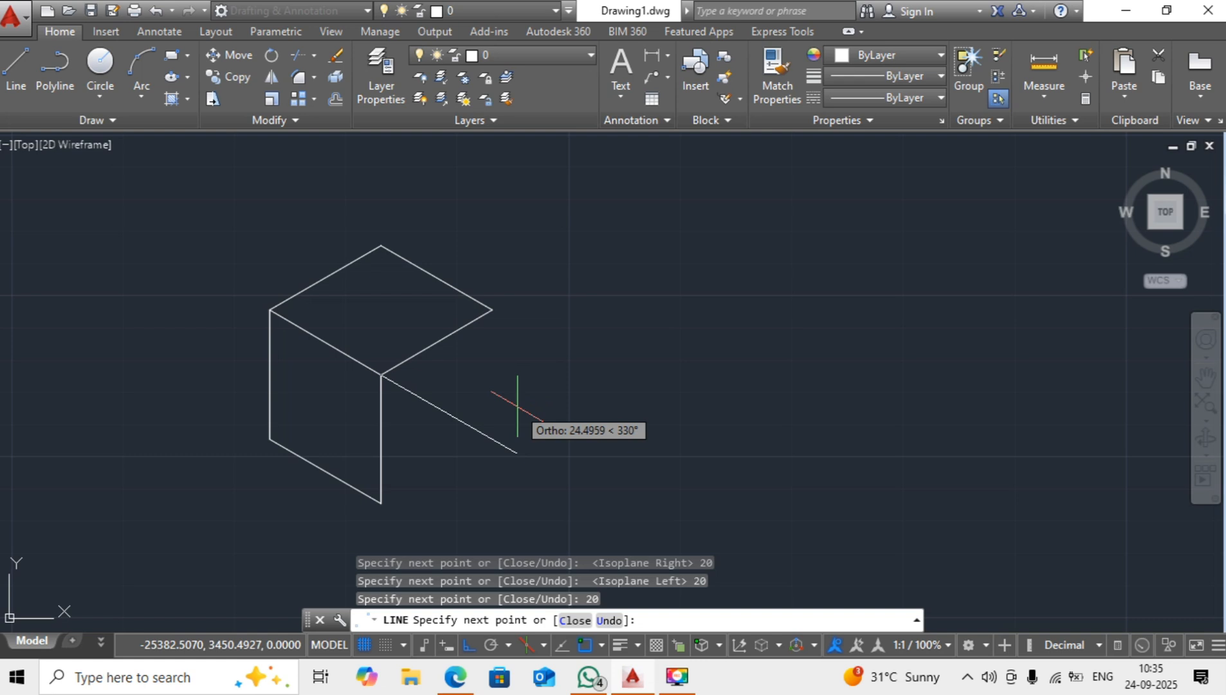
pyautogui.press('Escape')
# Step: Draw the cube's right face from the lowest corner with 20-unit edges along 30° in the top isoplane and up in the right isoplane
pyautogui.press('Return')
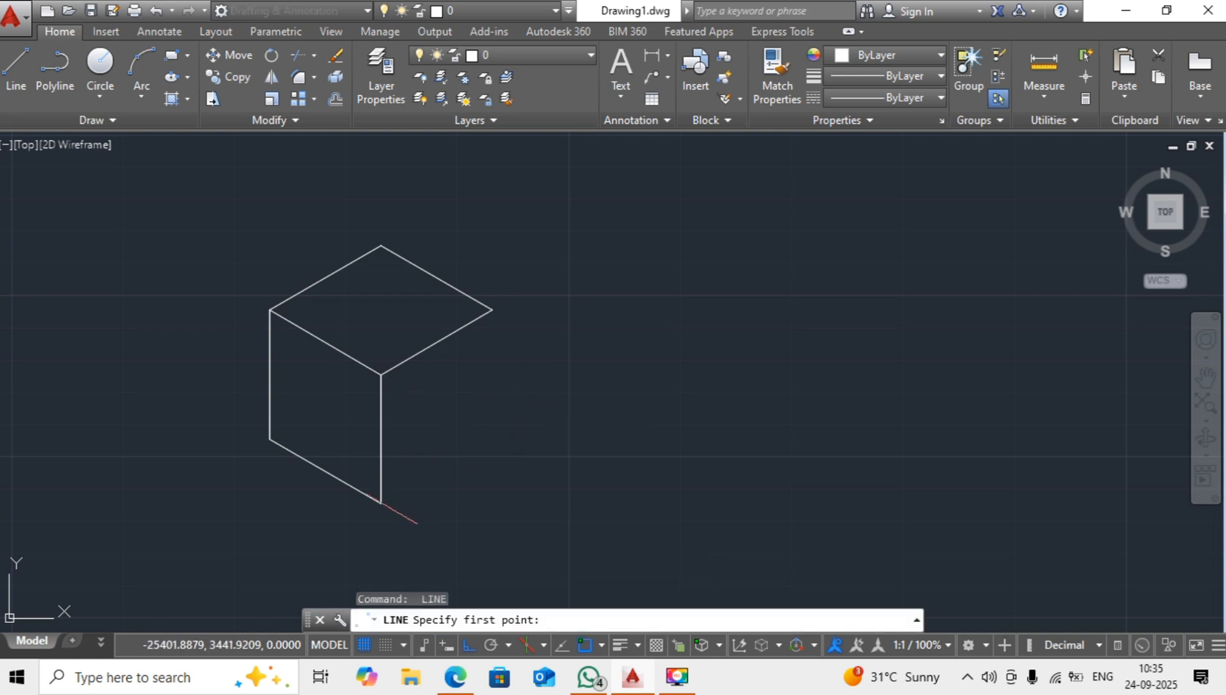
pyautogui.click(381, 503)
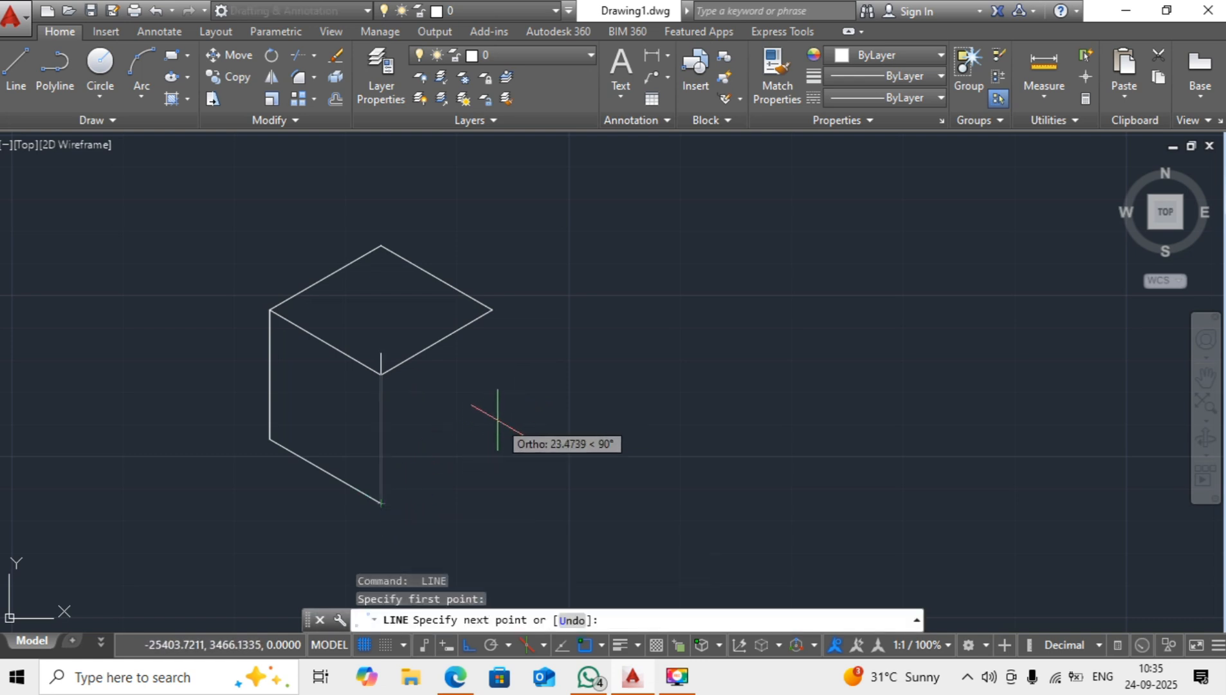
pyautogui.press('F5')
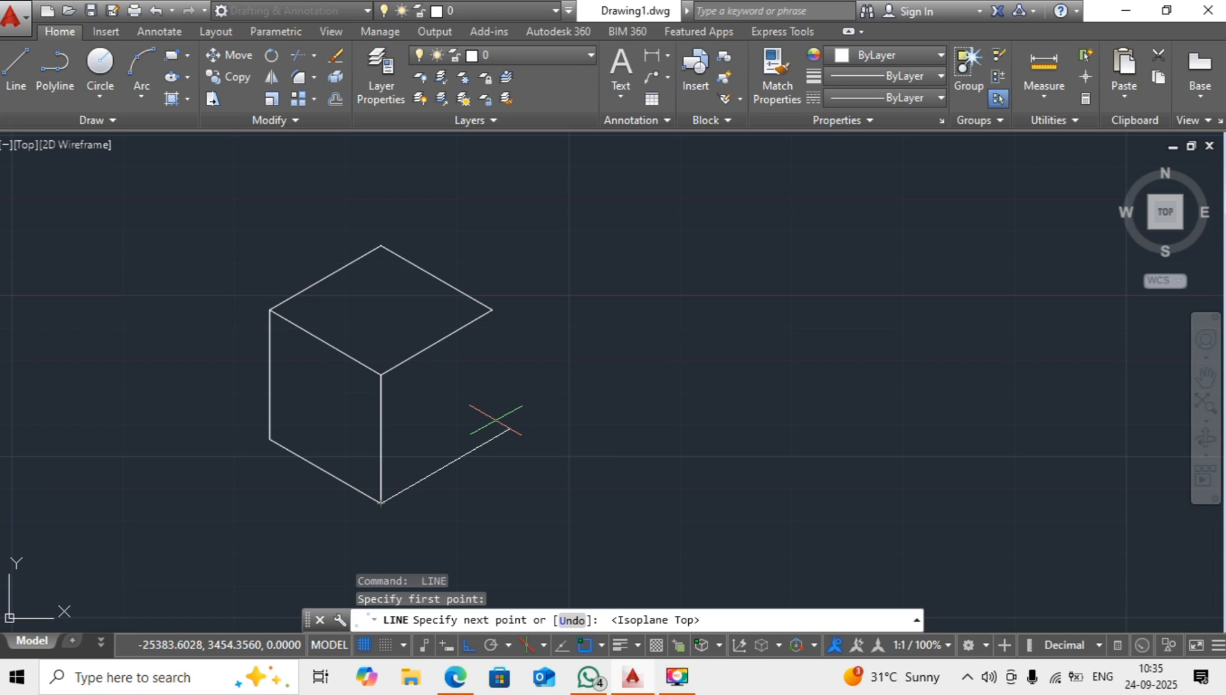
pyautogui.write('20')
pyautogui.press('Return')
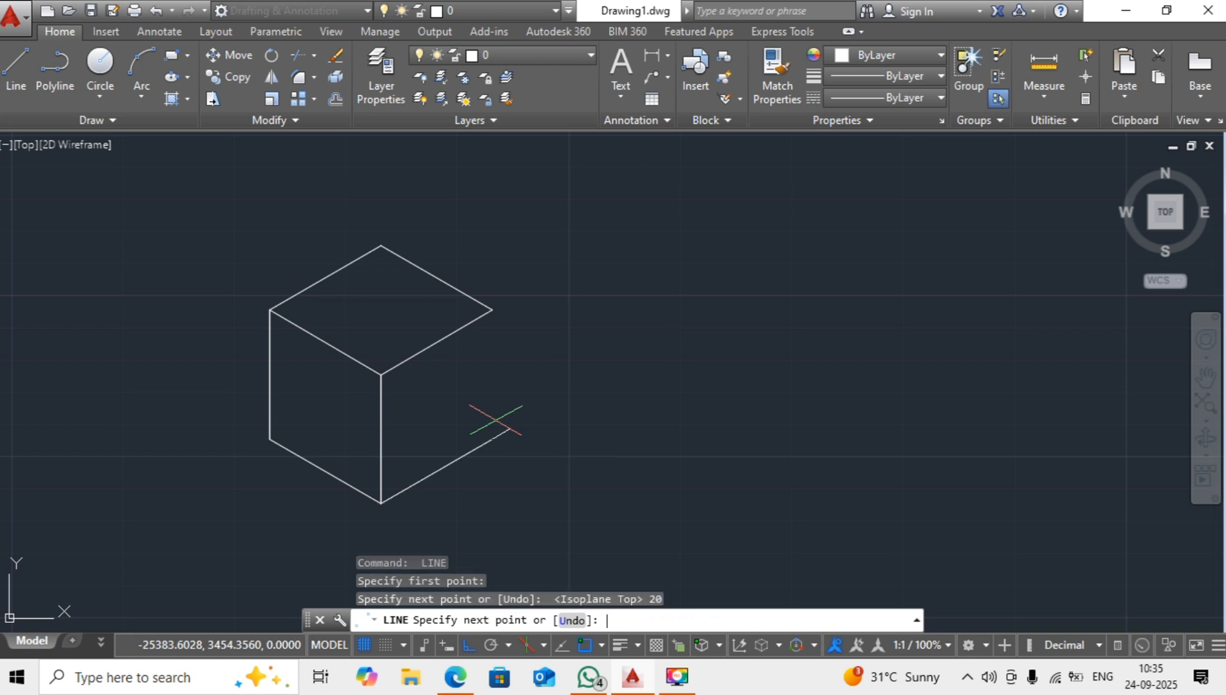
pyautogui.press('F5')
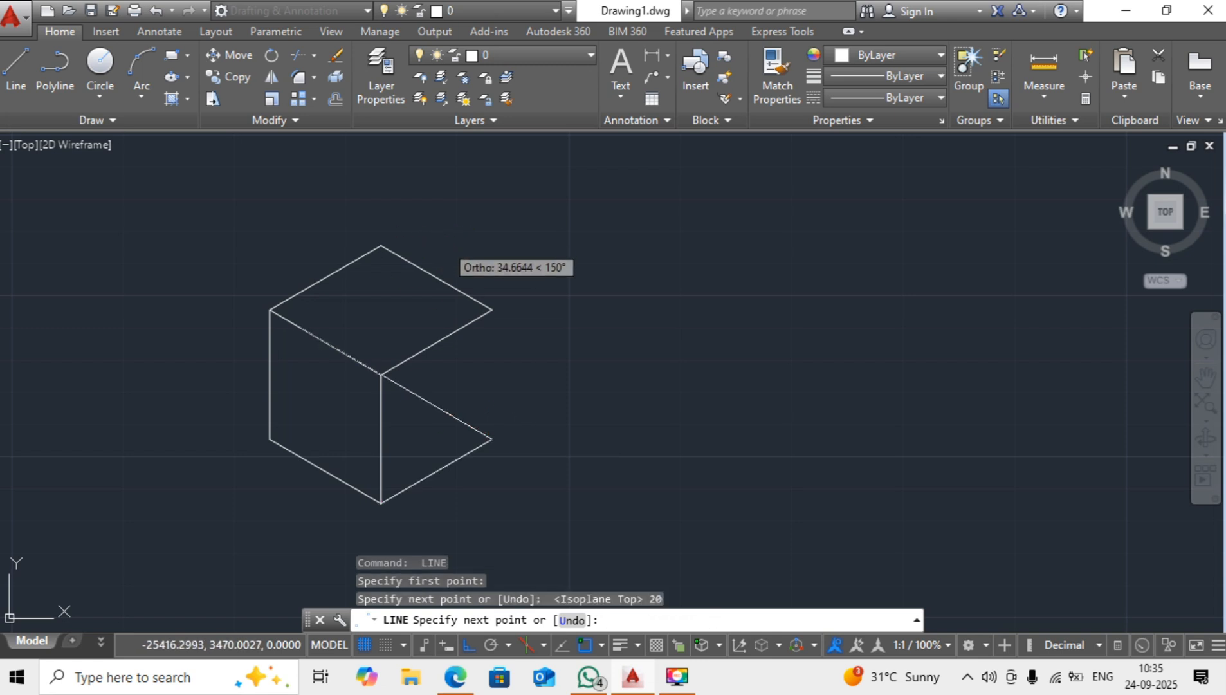
pyautogui.write('20')
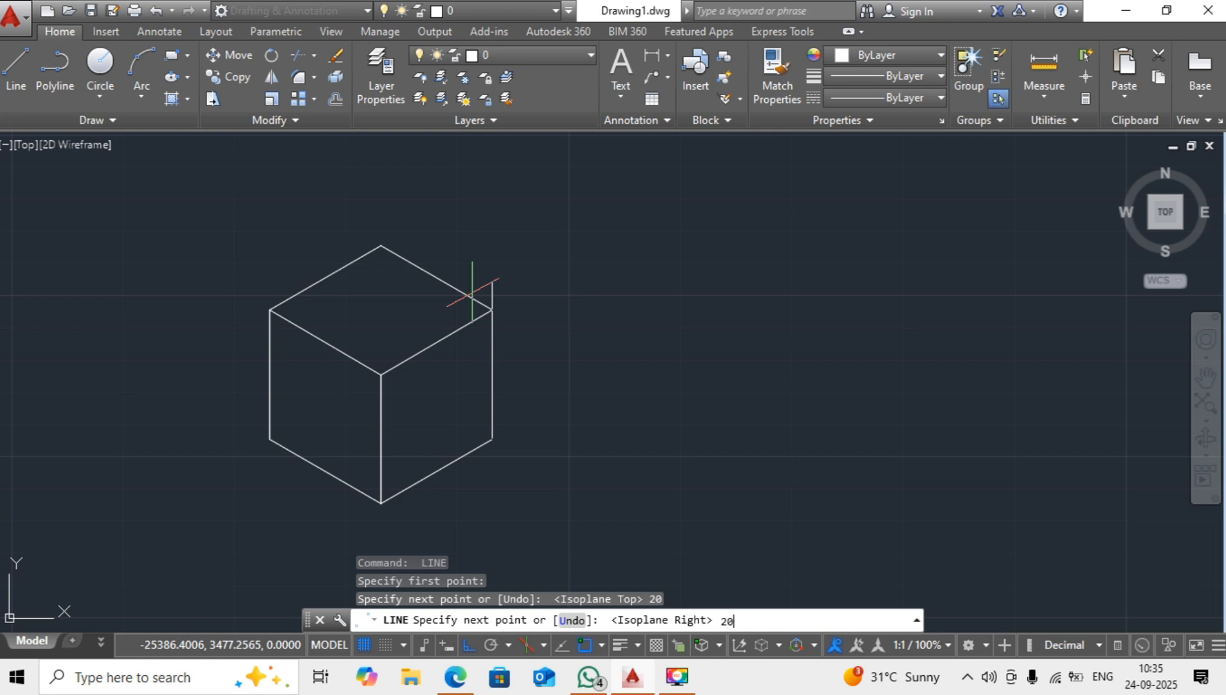
pyautogui.press('Return')
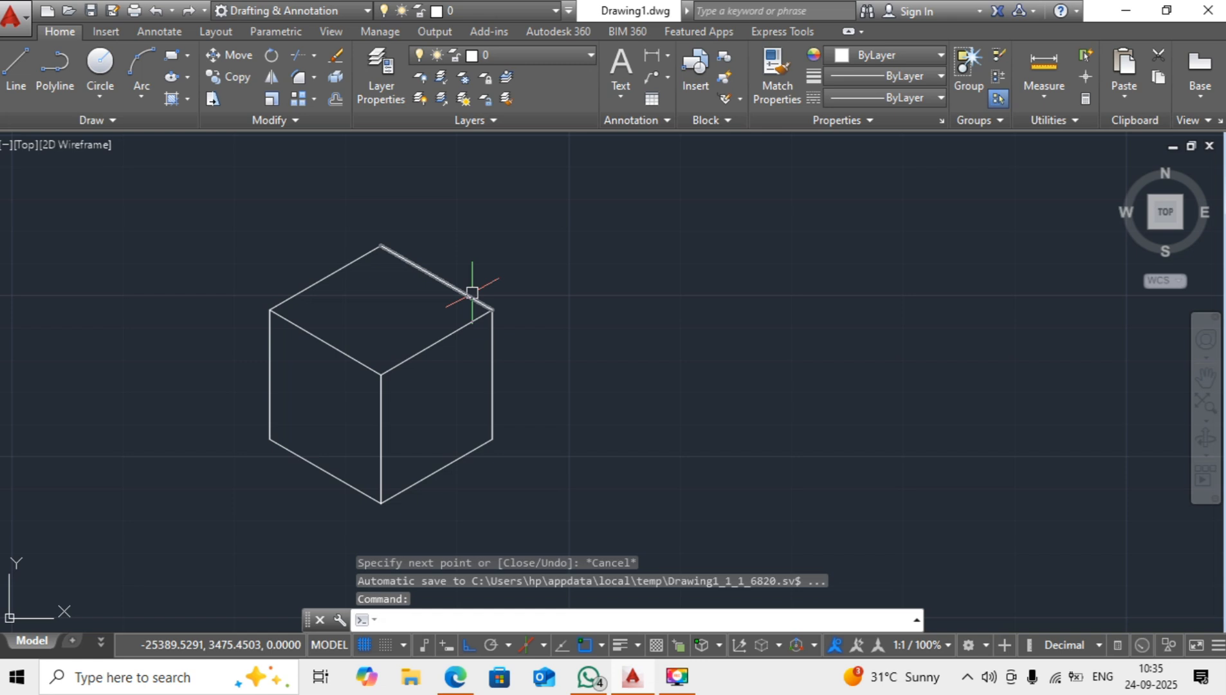
# Step: Draw an isocircle of radius 3 near the centre of the cube's top face, oriented to the top isoplane
pyautogui.write('el')
pyautogui.press('Return')
pyautogui.write('i')
pyautogui.press('Return')
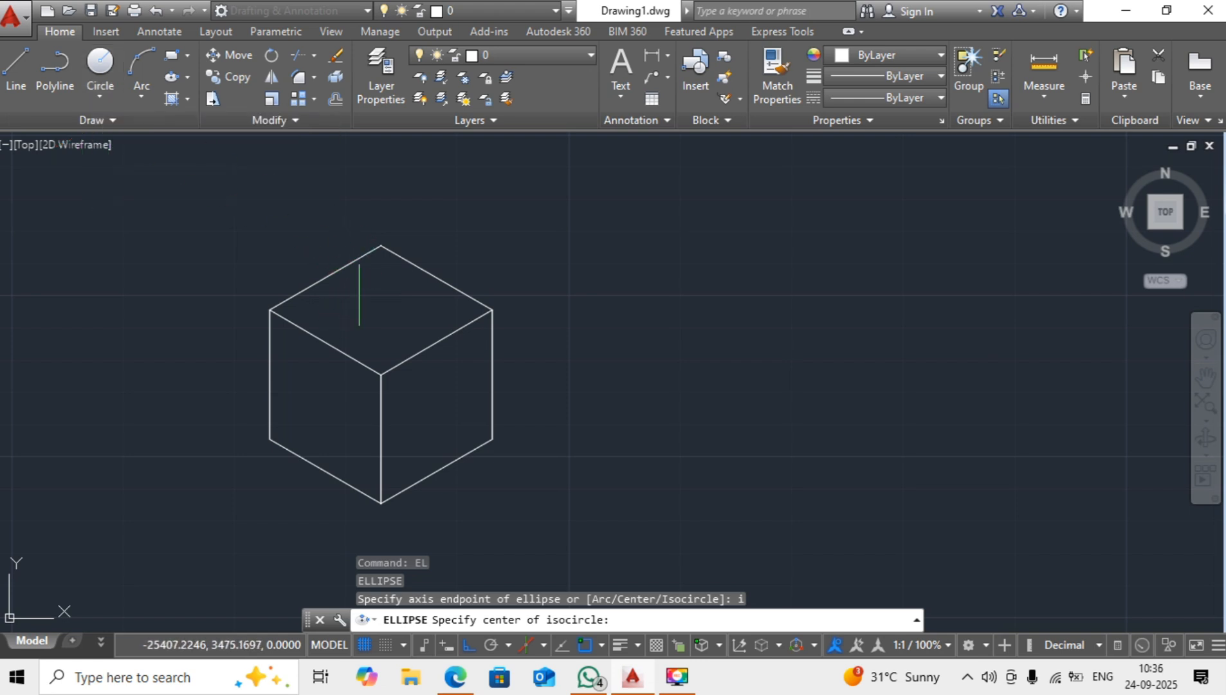
pyautogui.scroll(4, 363, 307)
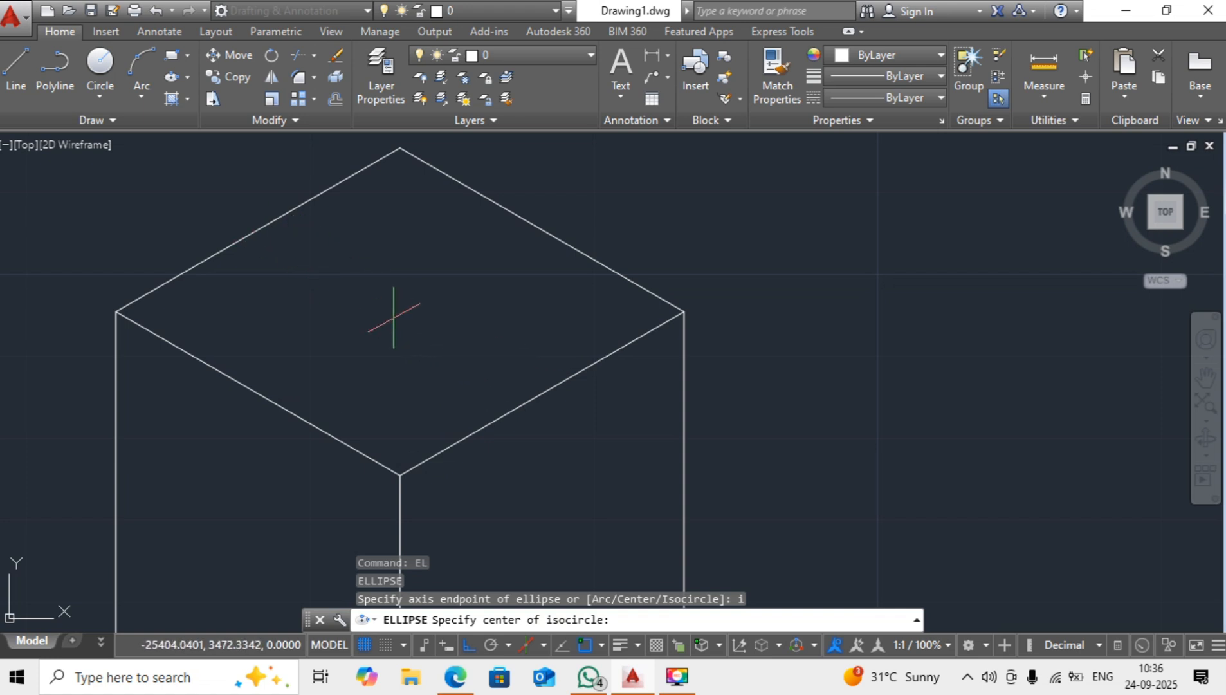
pyautogui.click(386, 309)
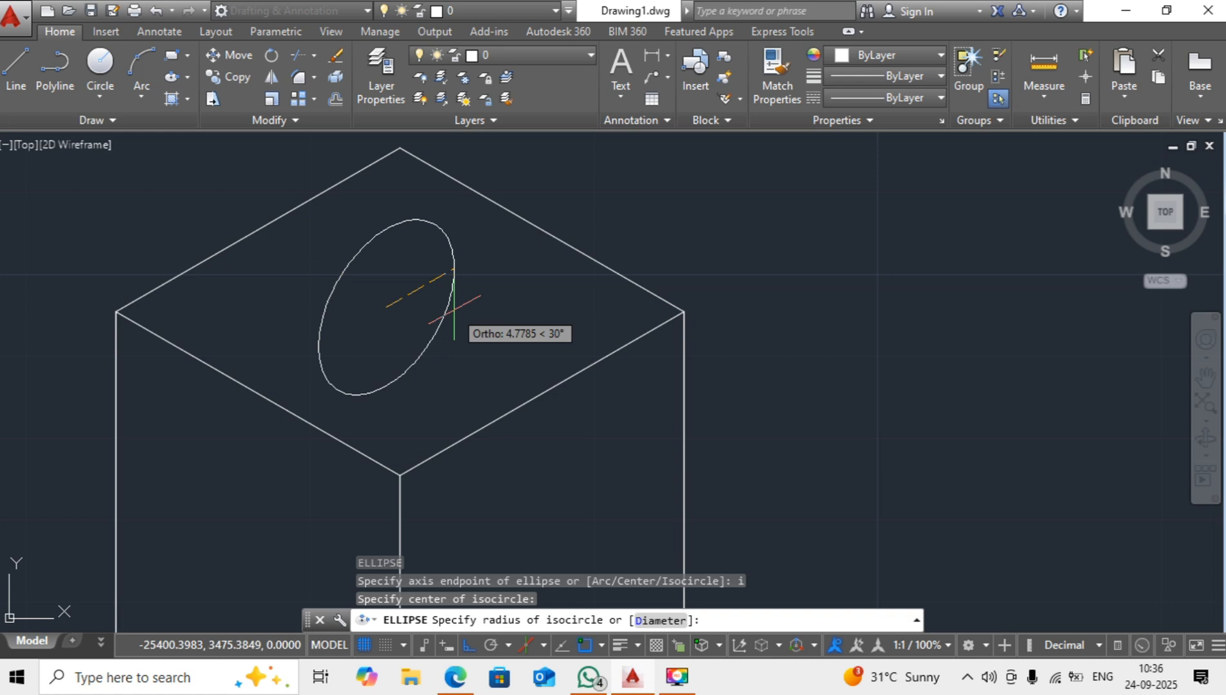
pyautogui.press('F5')
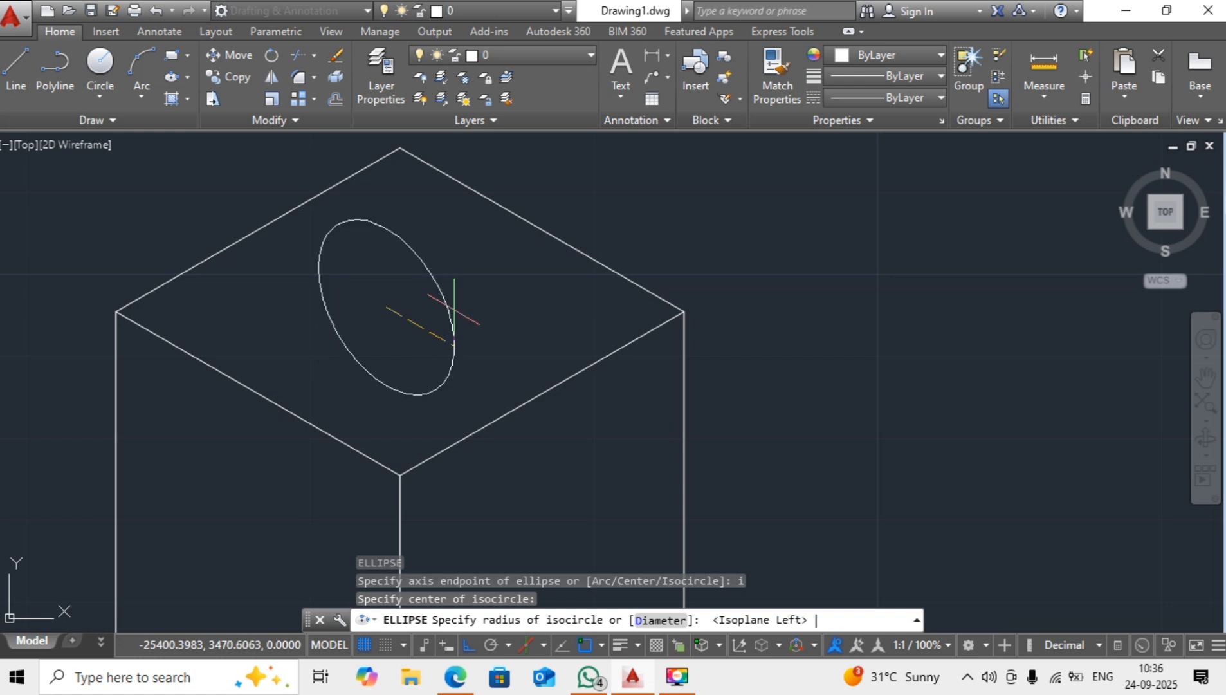
pyautogui.press('F5')
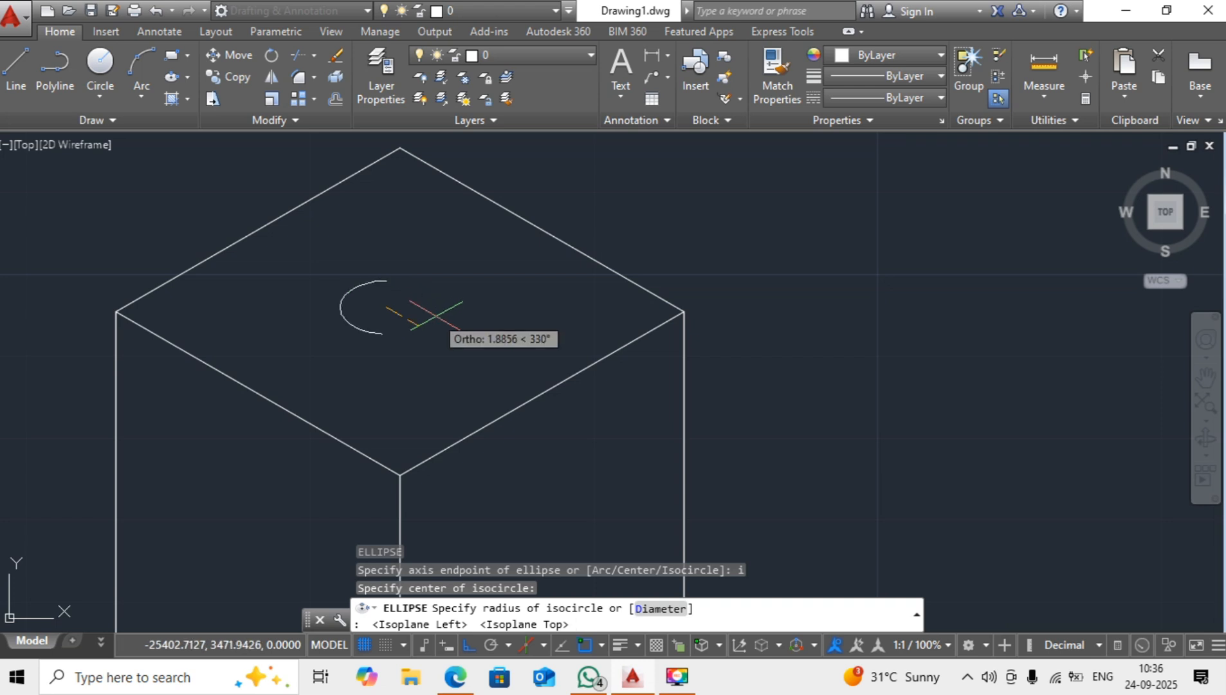
pyautogui.write('3')
pyautogui.press('Return')
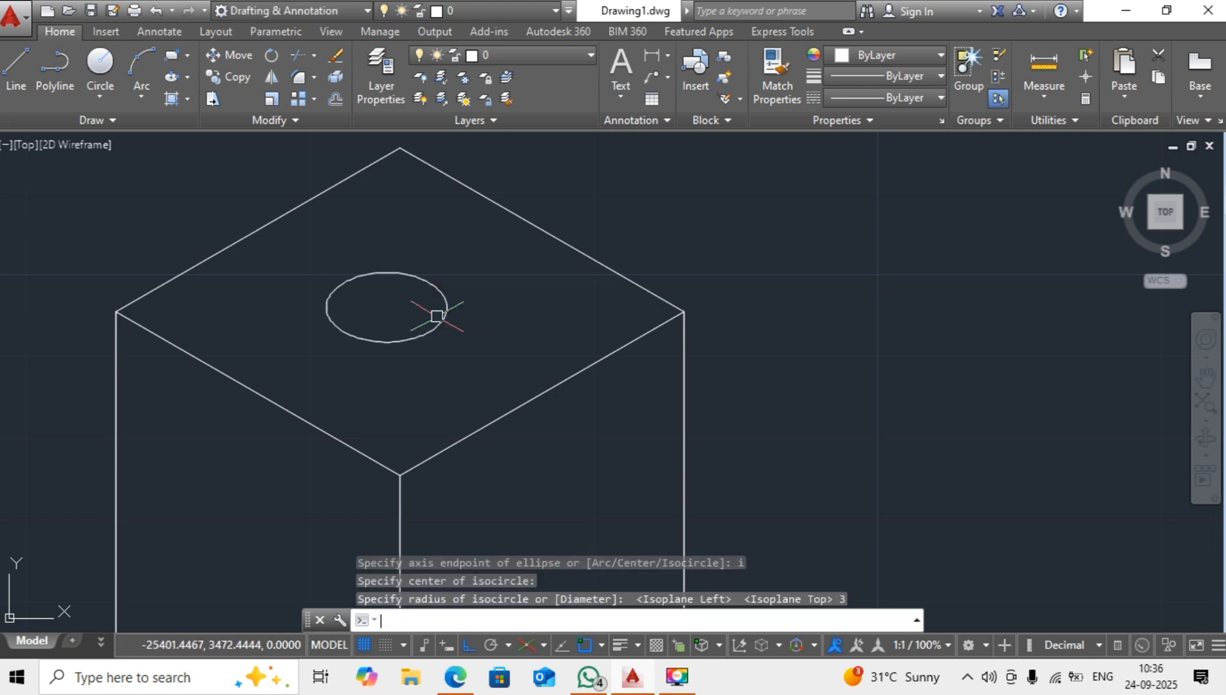
pyautogui.scroll(-2, 499, 346)
pyautogui.moveTo(566, 427)
pyautogui.mouseDown(button='middle')
pyautogui.moveTo(526, 306)
pyautogui.moveTo(535, 308)
pyautogui.mouseUp(button='middle')
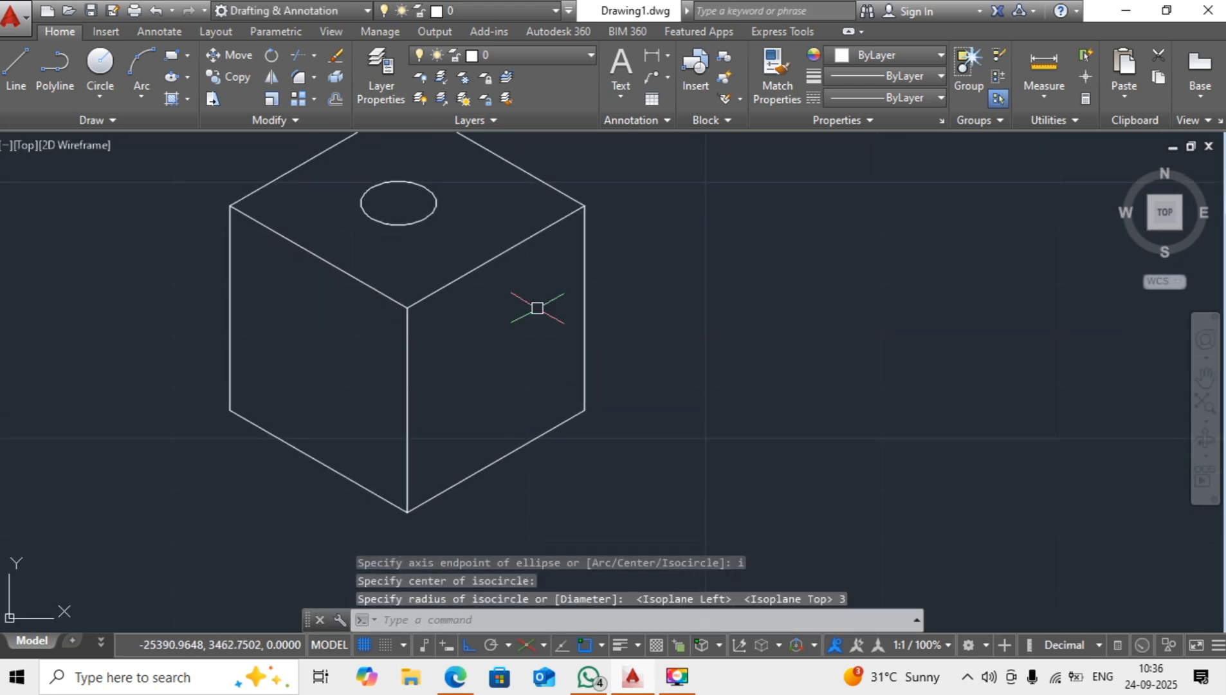
# Step: Draw an isocircle of radius 3 near the centre of the cube's right face, oriented to the right isoplane
pyautogui.moveTo(448, 215); pyautogui.dragTo(442, 293, button='middle')
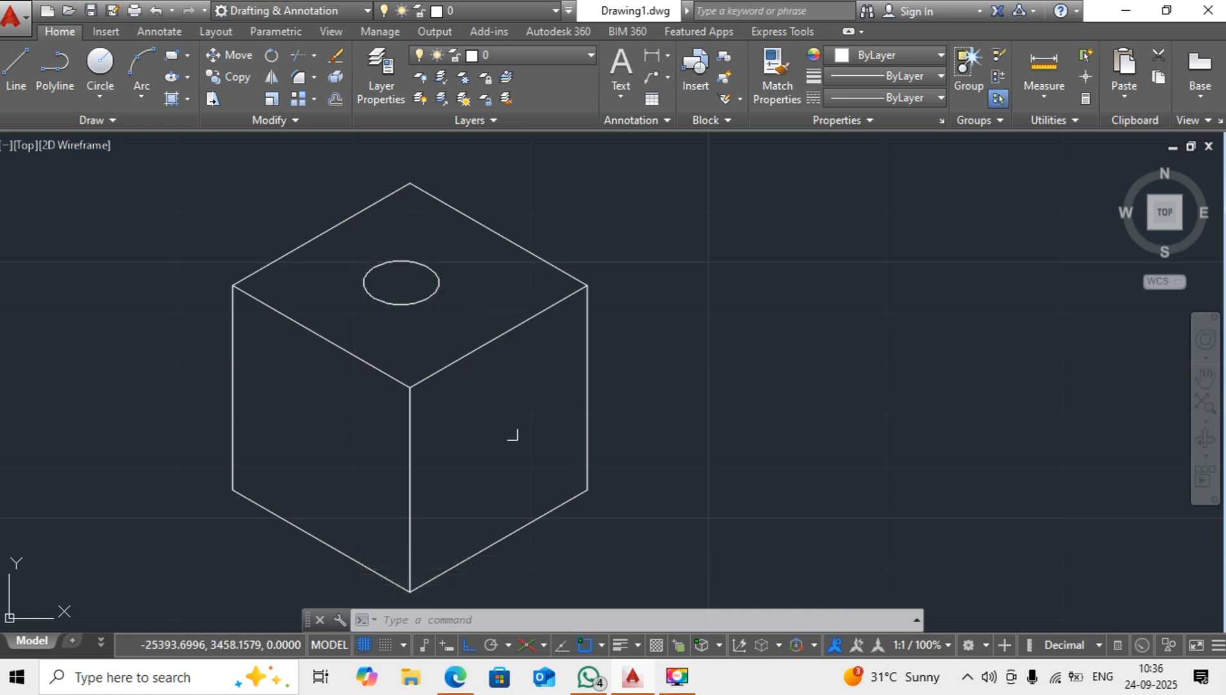
pyautogui.press('Return')
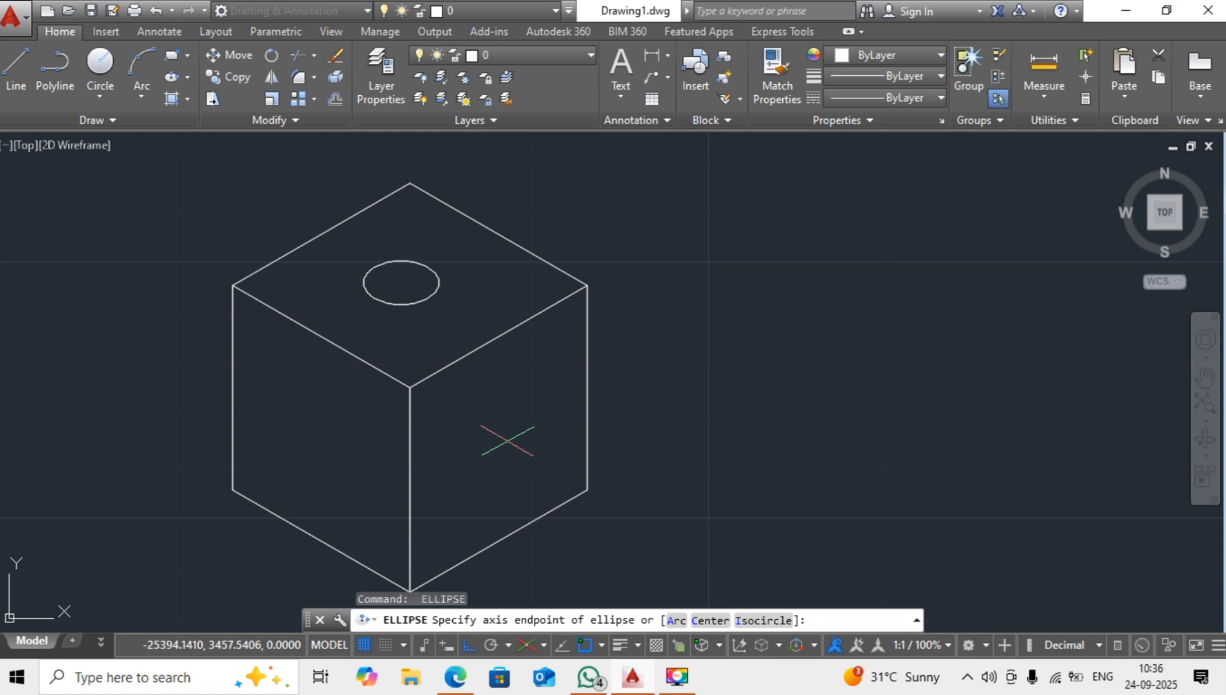
pyautogui.press('Escape')
pyautogui.write('el')
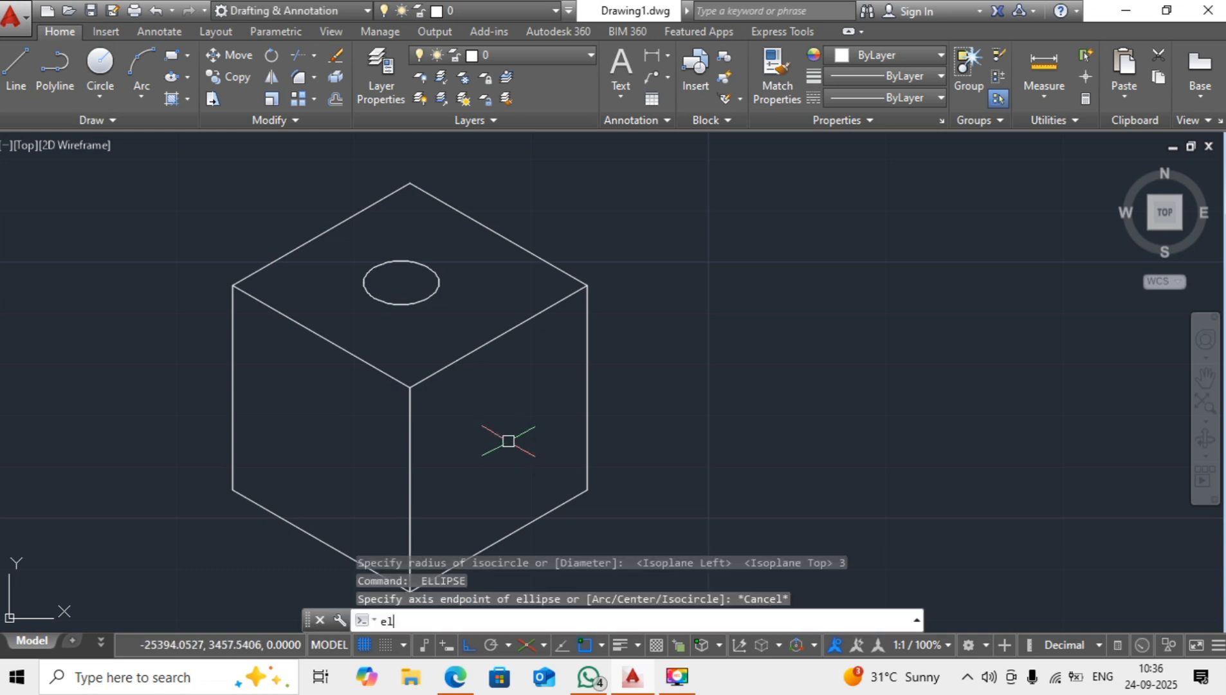
pyautogui.press('Return')
pyautogui.write('i')
pyautogui.press('Return')
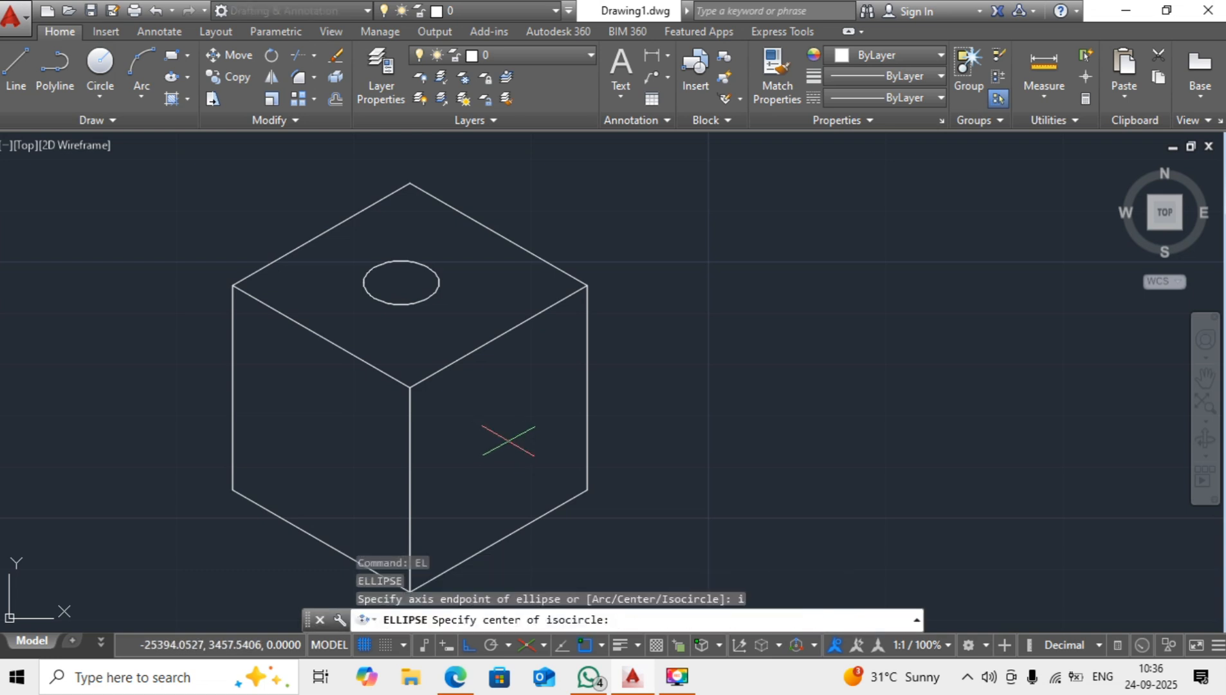
pyautogui.moveTo(530, 474); pyautogui.dragTo(536, 424, button='middle')
pyautogui.click(514, 396)
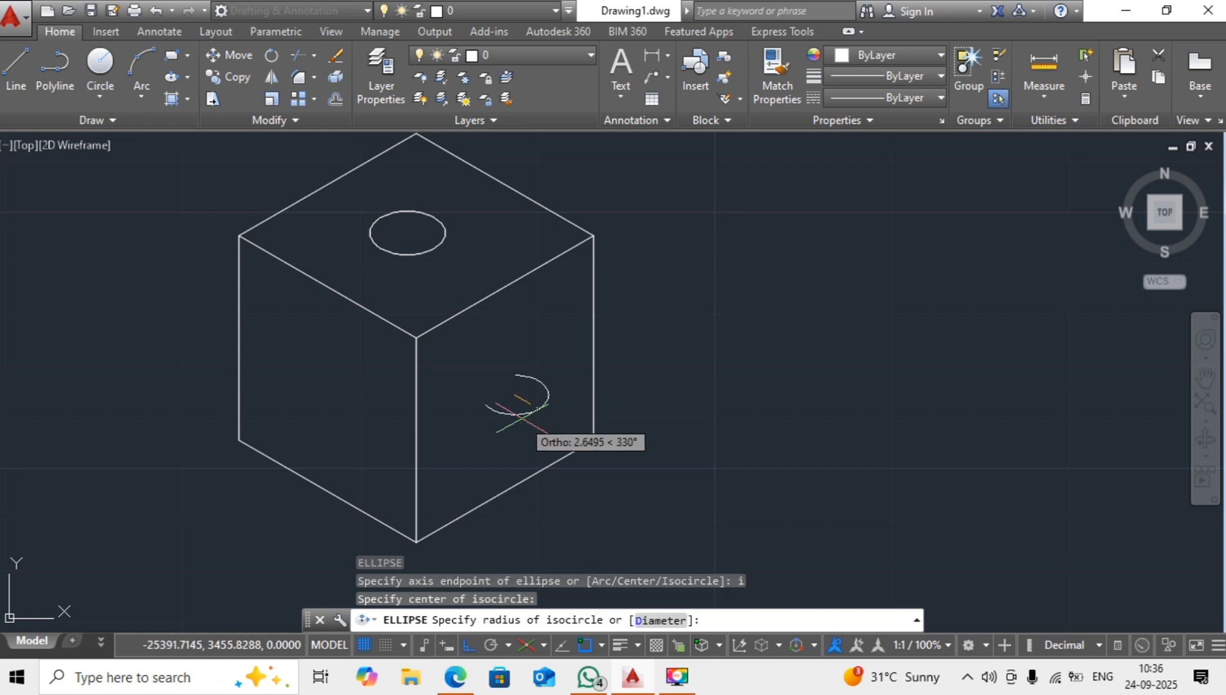
pyautogui.press('F5')
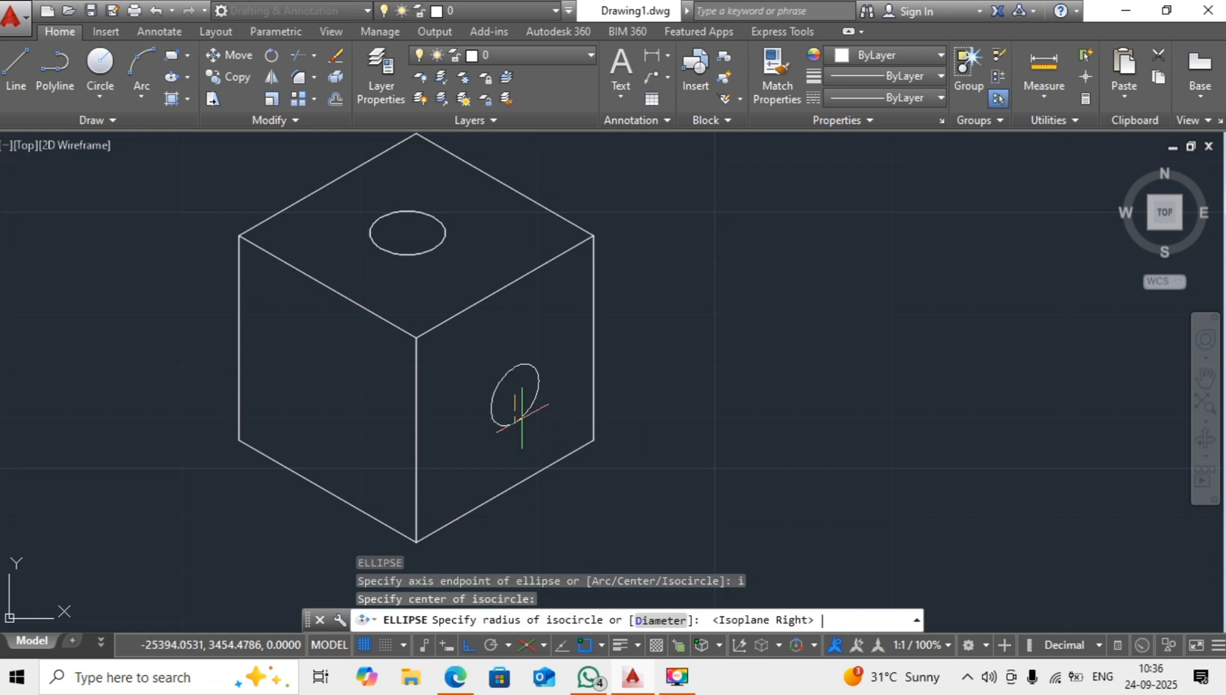
pyautogui.write('3')
pyautogui.press('Return')
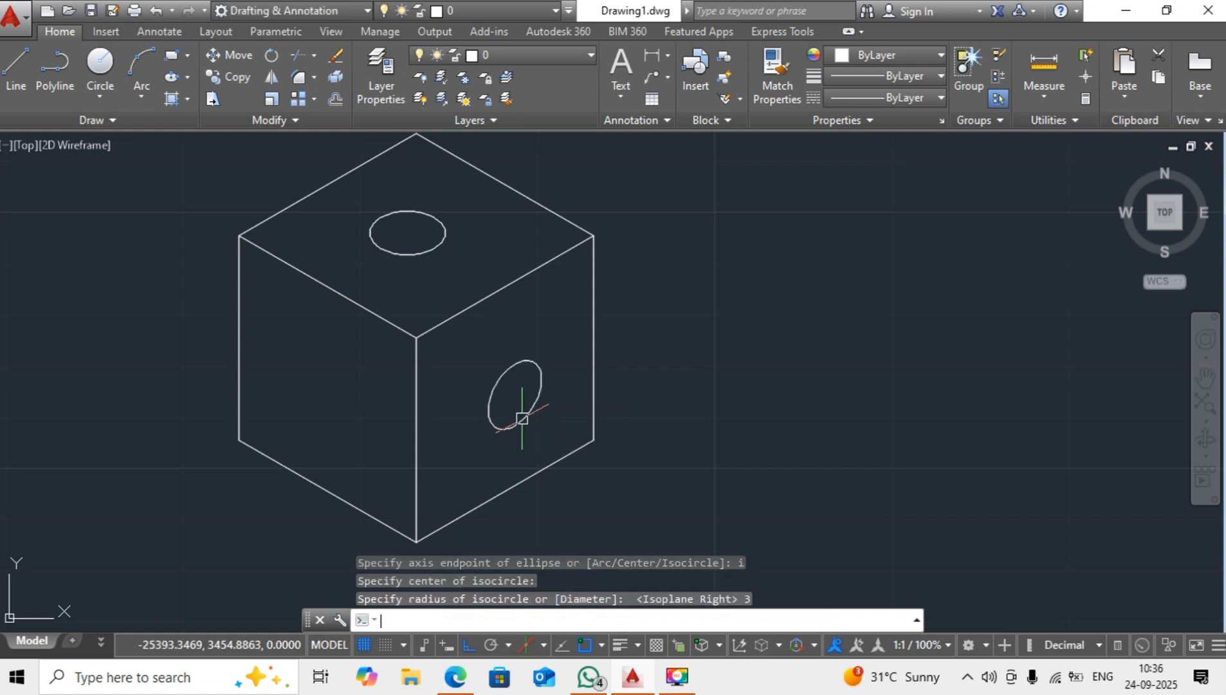
# Step: Draw an isocircle of radius 3 near the centre of the cube's left face, oriented to the left isoplane
pyautogui.moveTo(396, 421); pyautogui.dragTo(493, 402, button='middle')
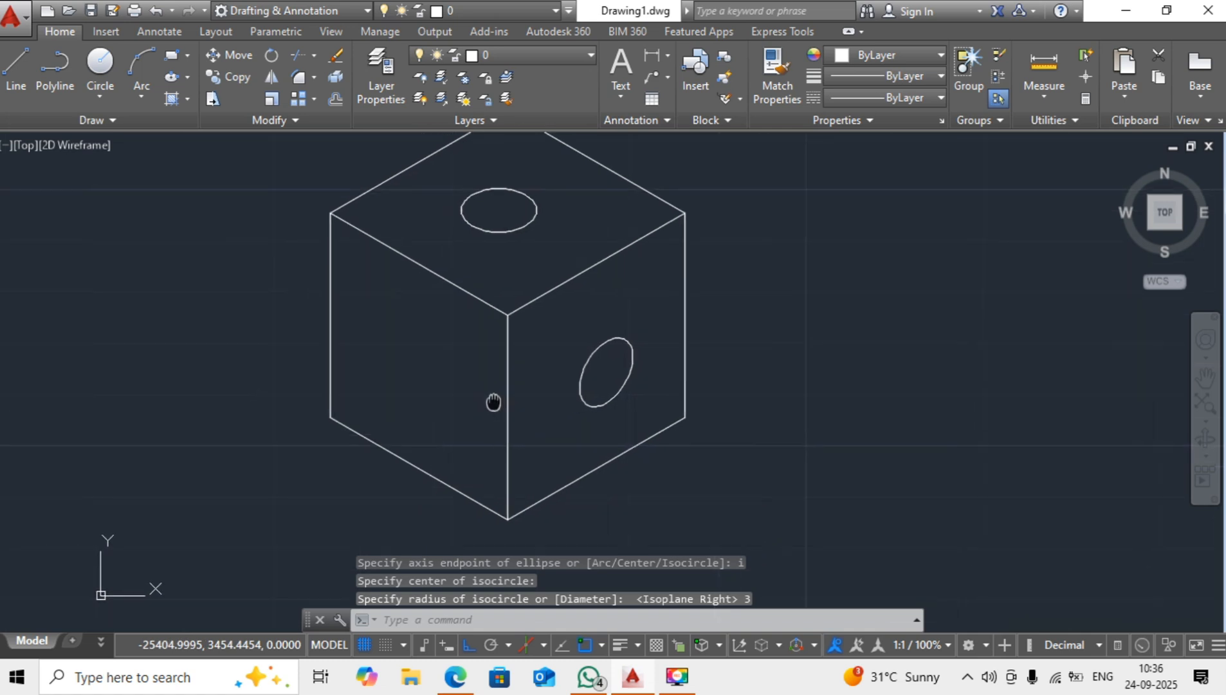
pyautogui.write('el')
pyautogui.press('Return')
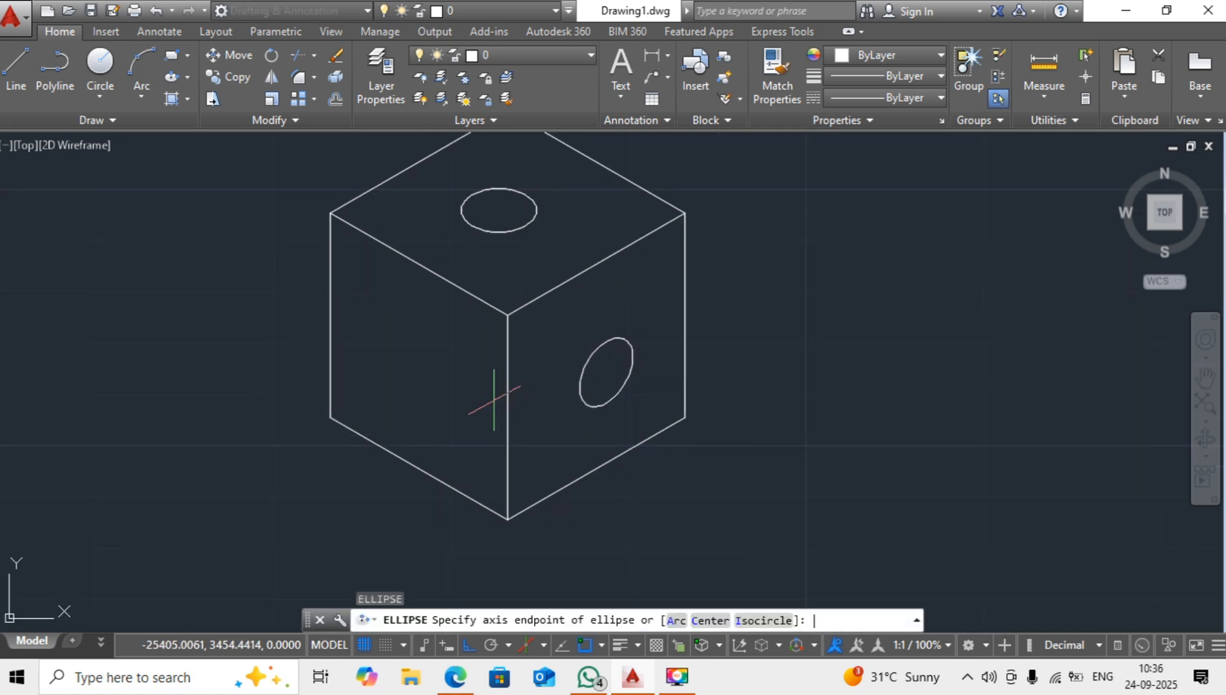
pyautogui.write('i')
pyautogui.press('Return')
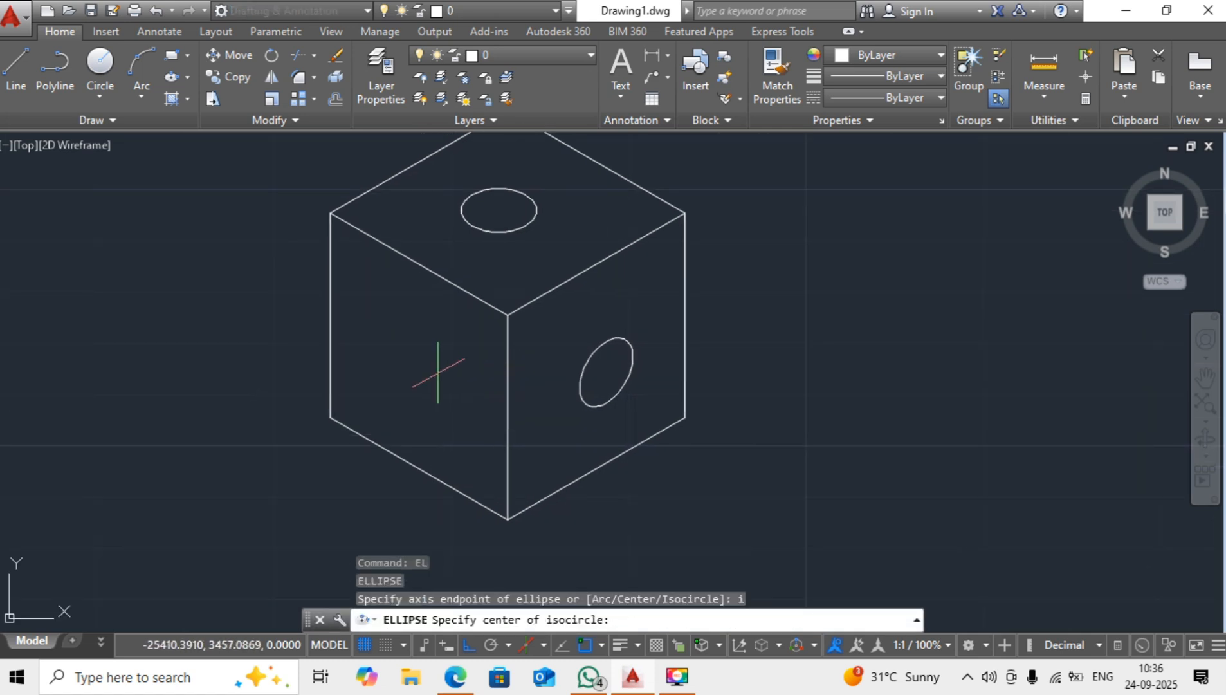
pyautogui.click(413, 371)
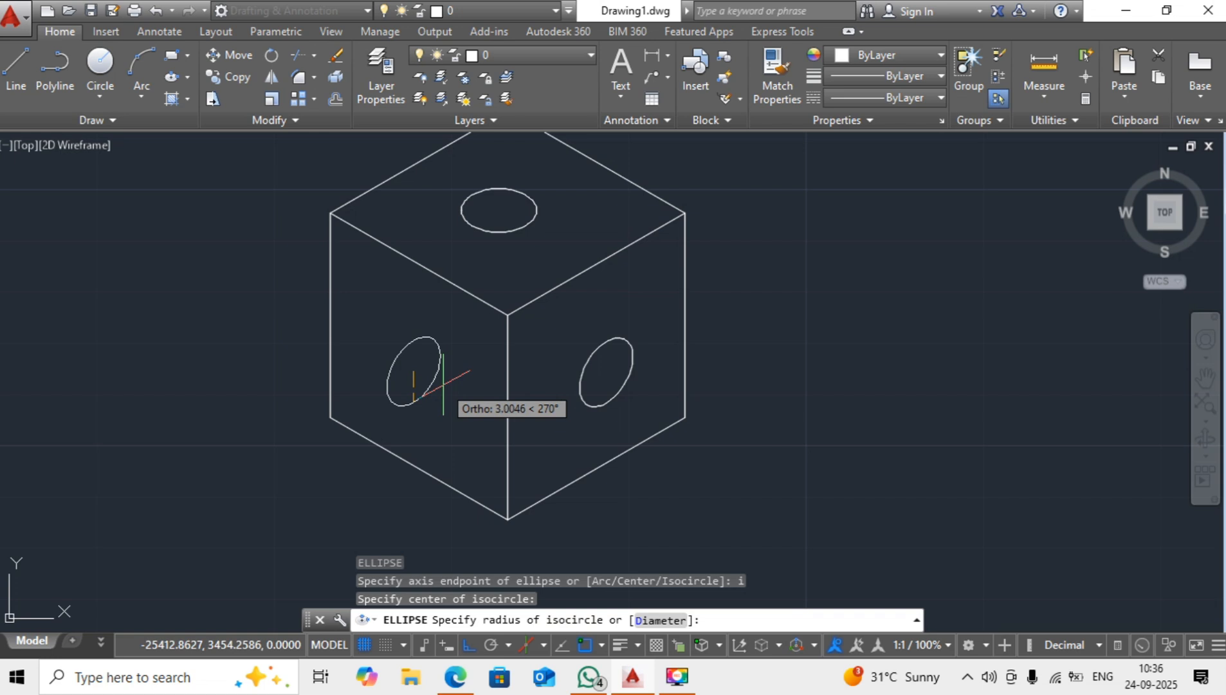
pyautogui.press('F5')
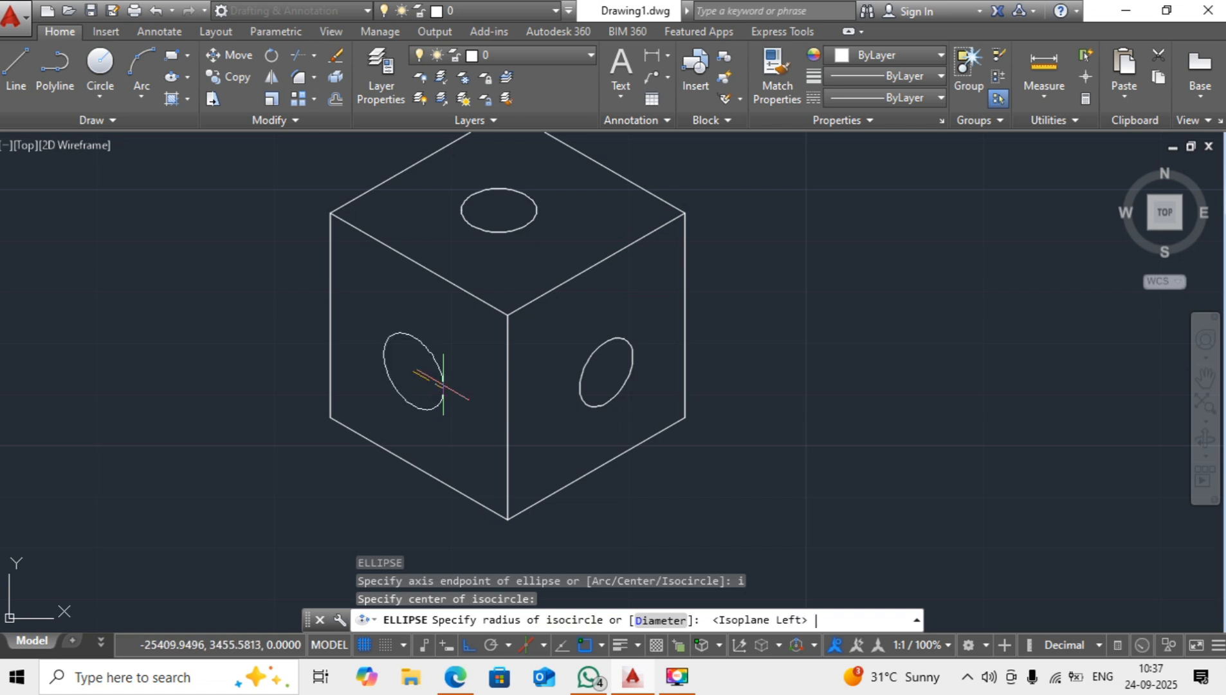
pyautogui.write('3')
pyautogui.press('Return')
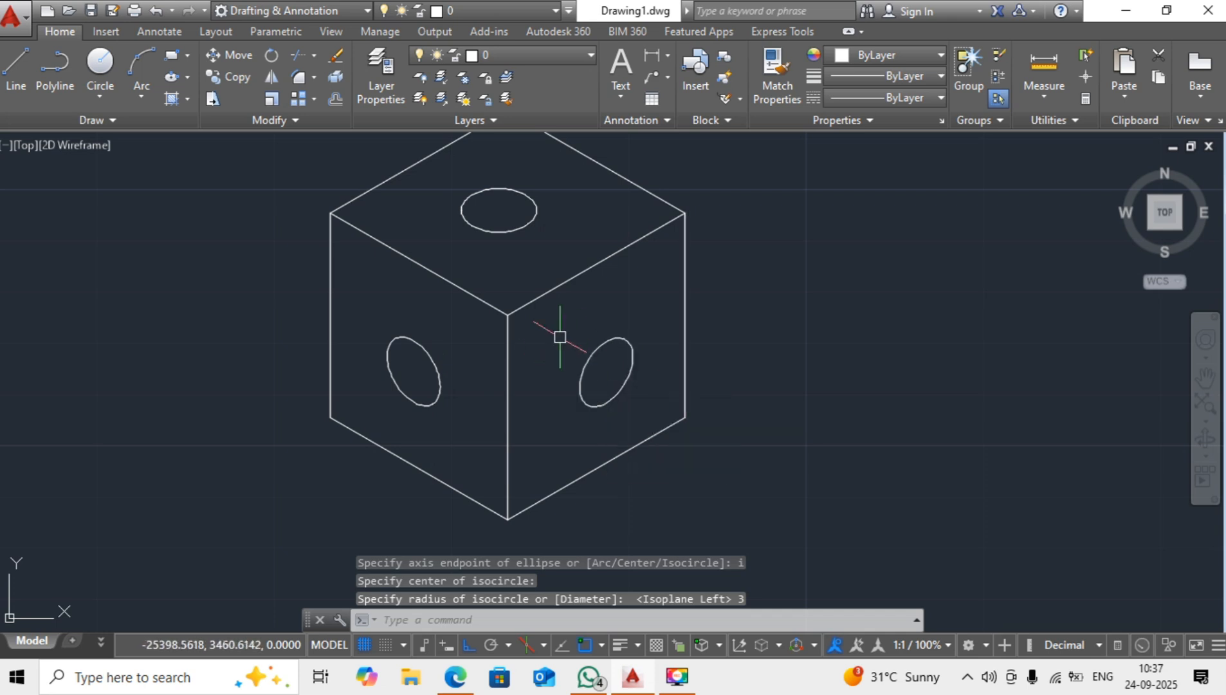
# Step: Toggle isometric drafting off, back on in the left isoplane, and off again to orthographic mode
pyautogui.moveTo(559, 338); pyautogui.dragTo(537, 352, button='middle')
pyautogui.scroll(-4, 539, 287)
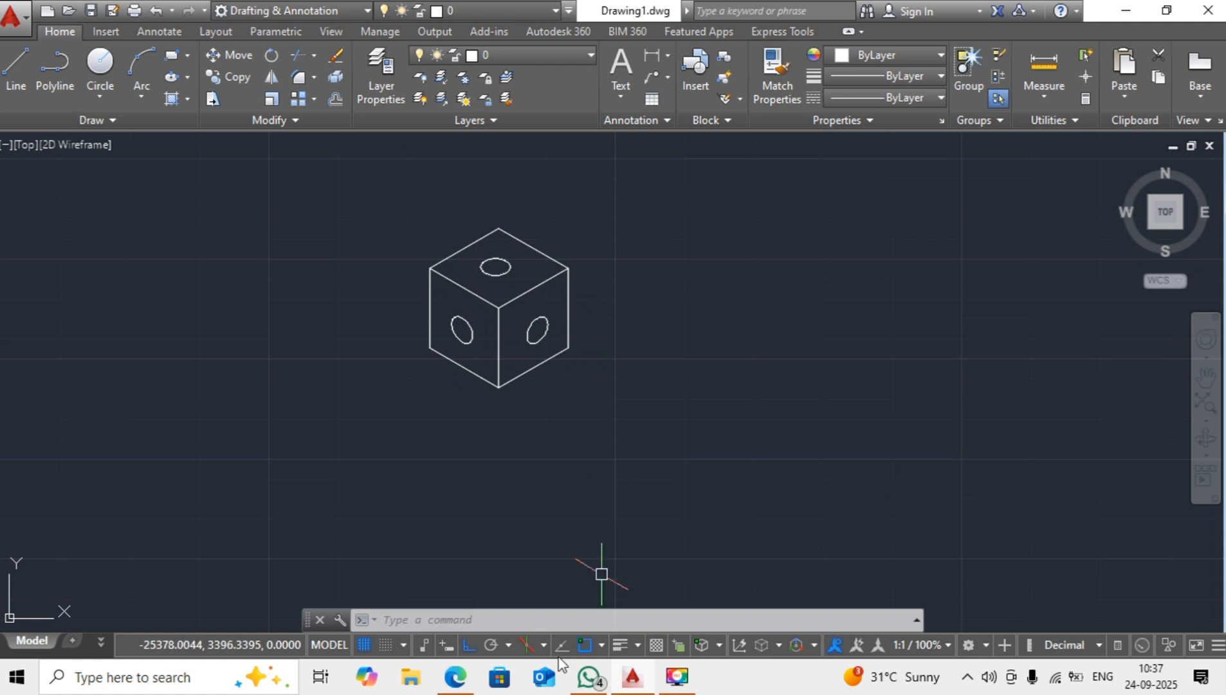
pyautogui.click(526, 644)
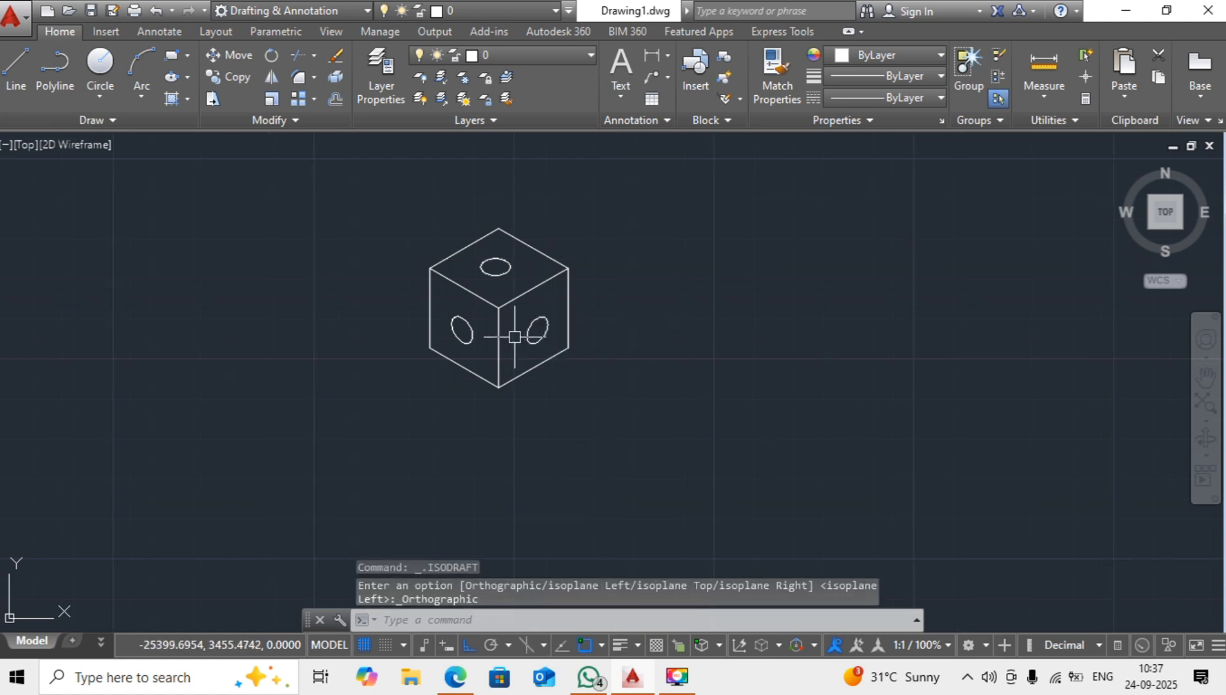
pyautogui.click(530, 644)
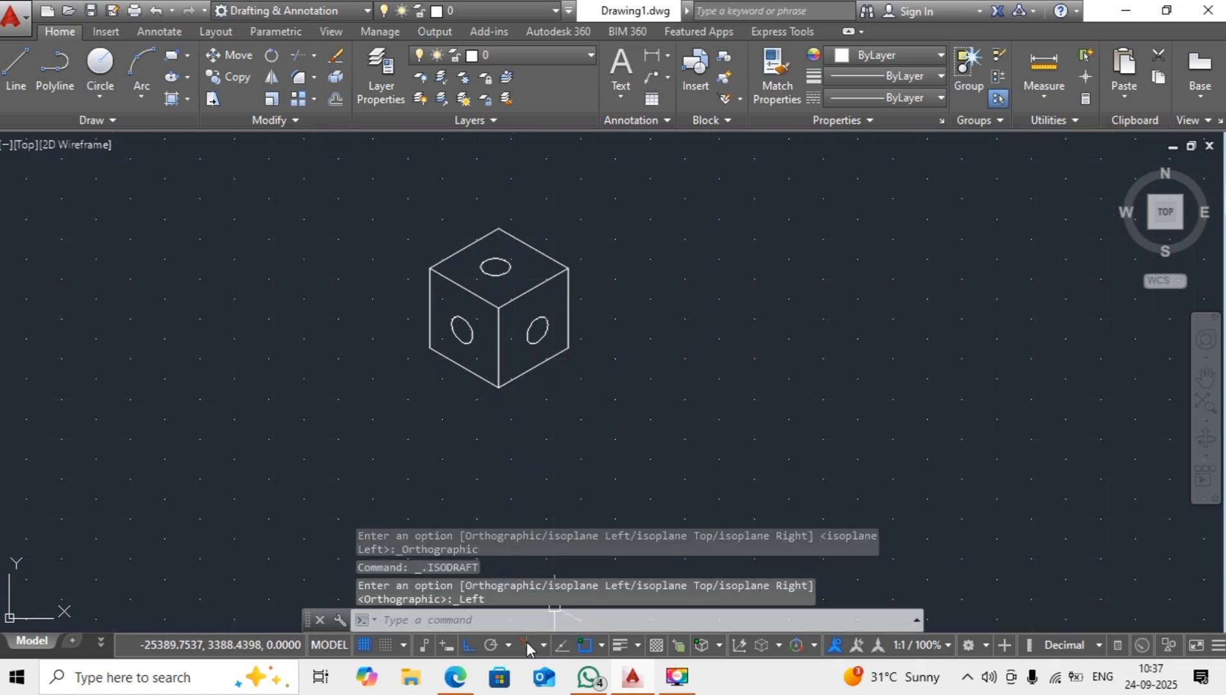
pyautogui.click(527, 643)
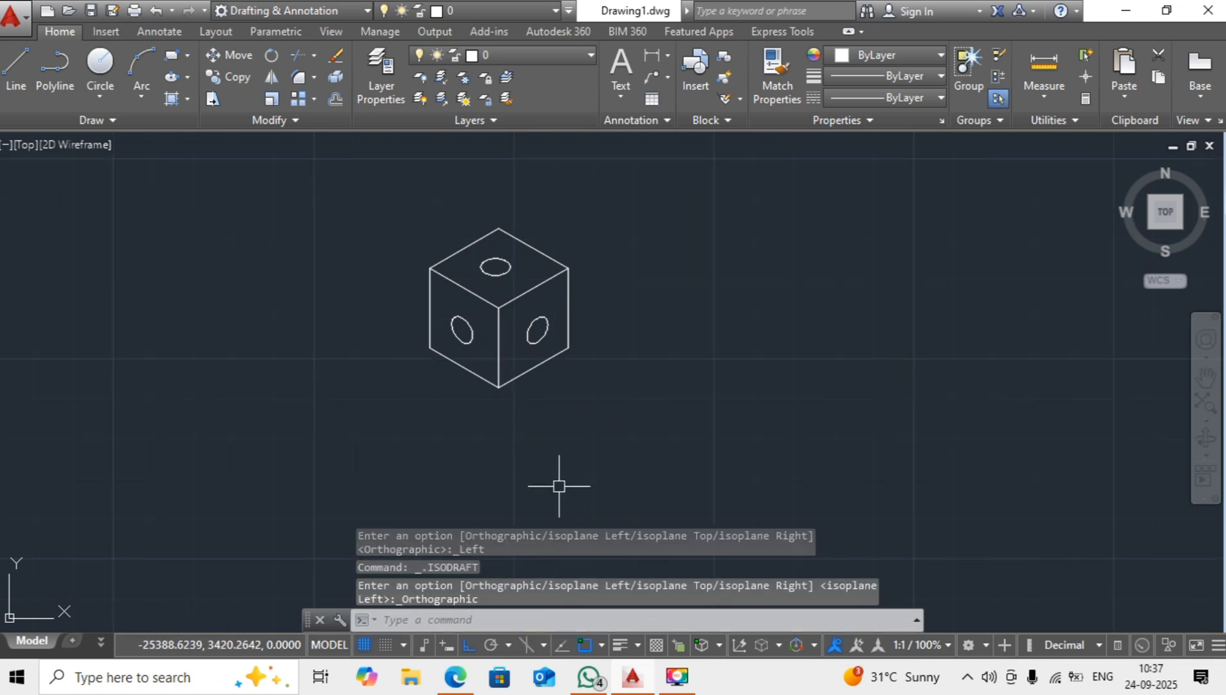
# Step: Turn isometric drafting on in the left isoplane and switch off the grid display
pyautogui.click(543, 644)
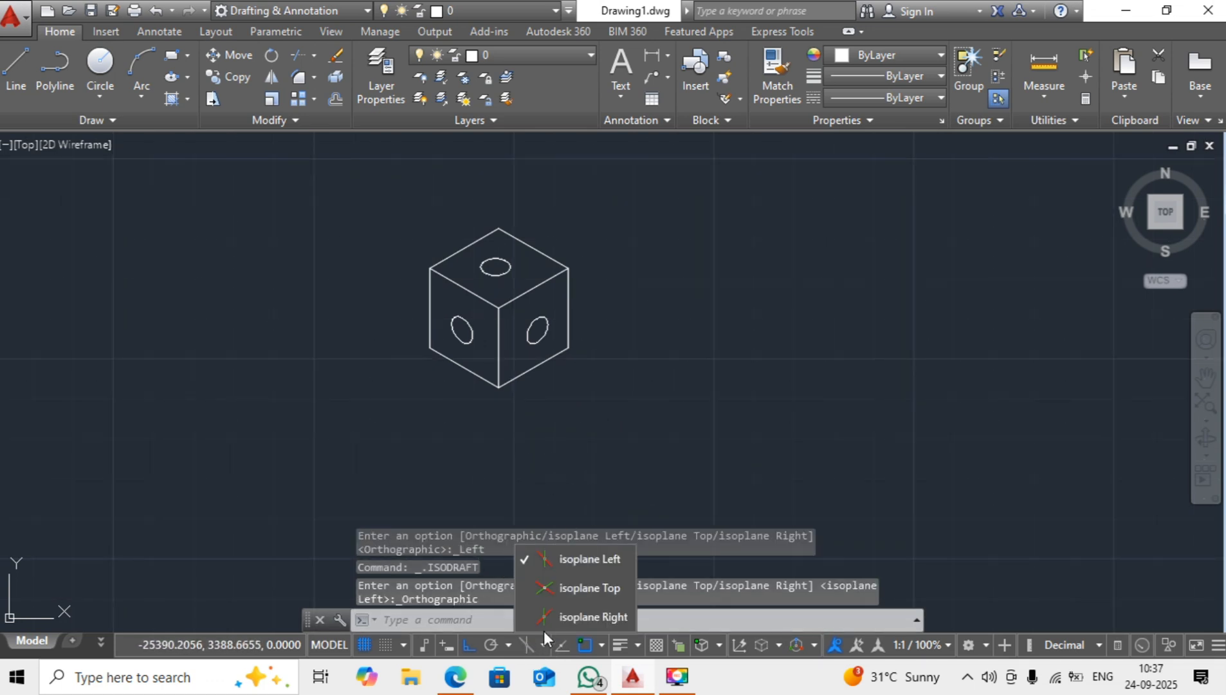
pyautogui.click(559, 557)
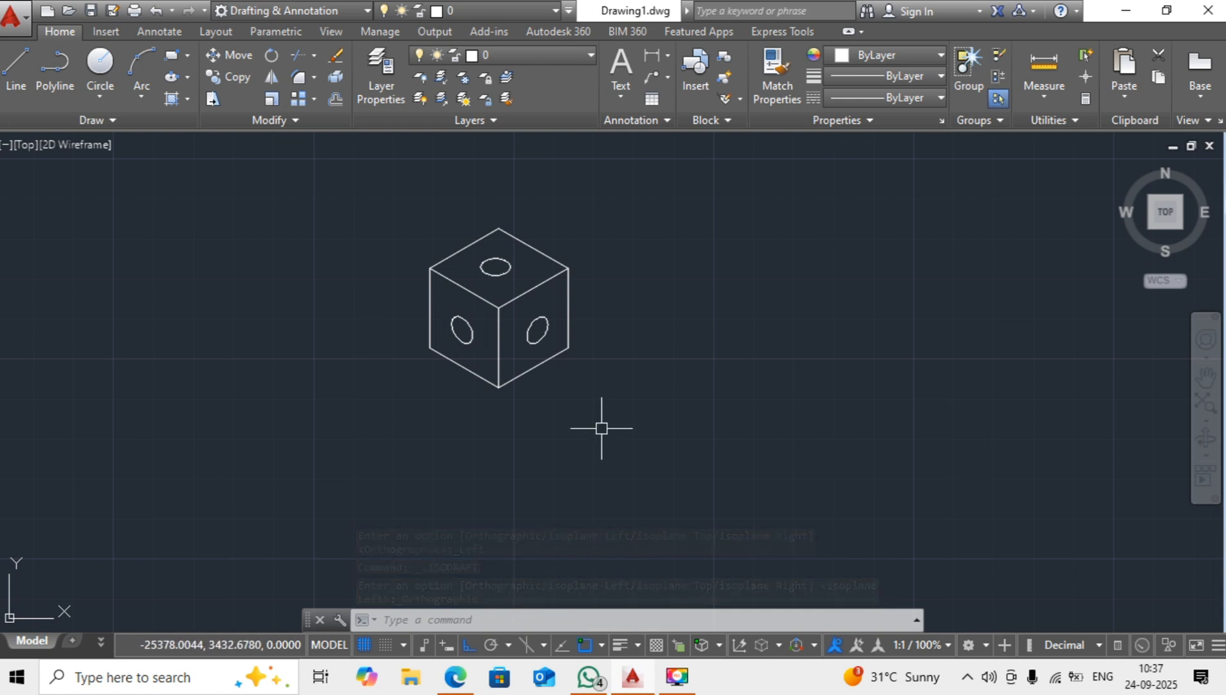
pyautogui.click(545, 643)
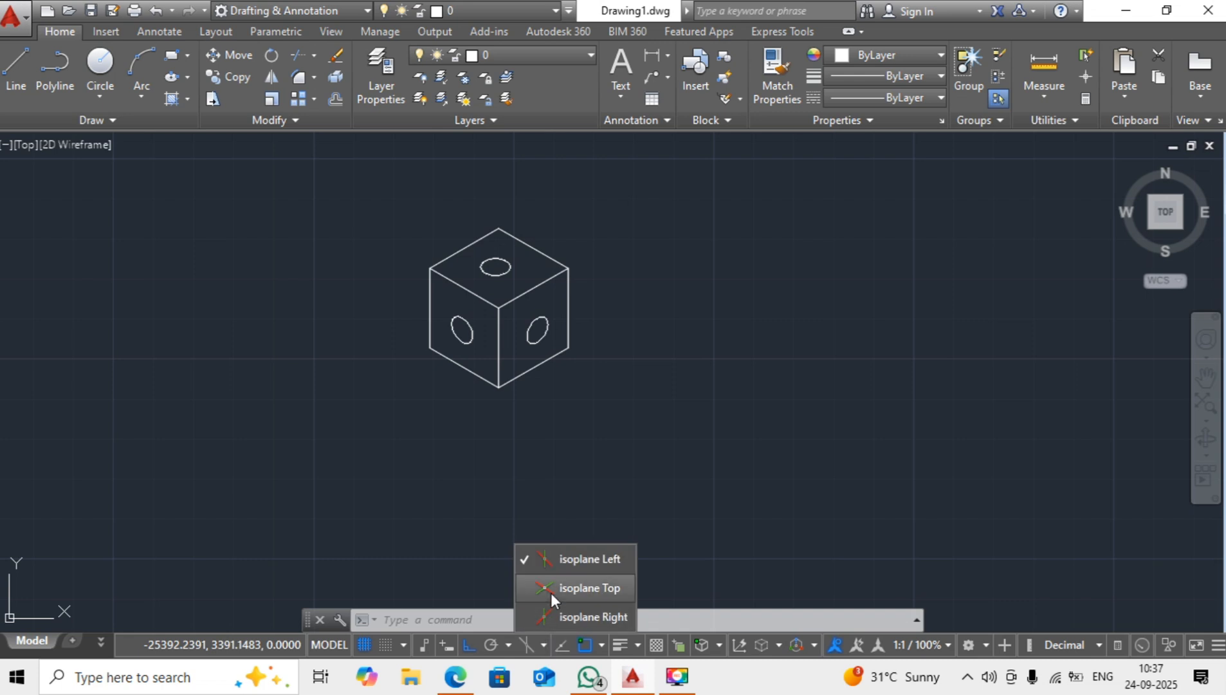
pyautogui.click(535, 616)
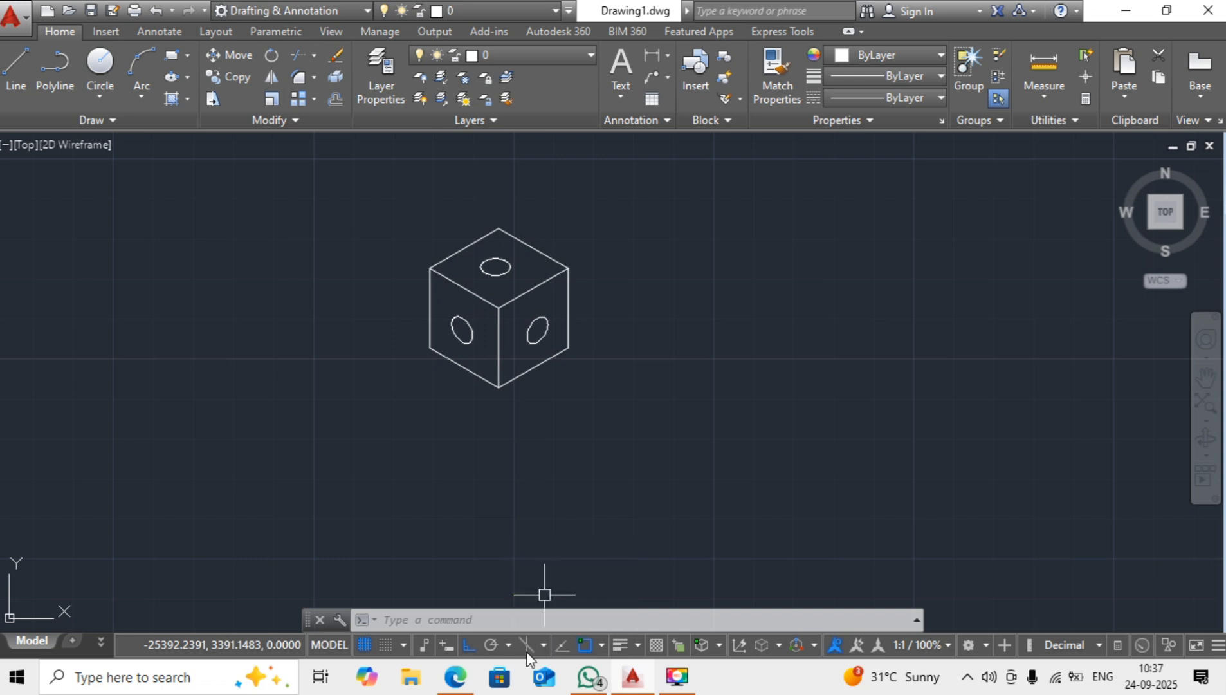
pyautogui.click(526, 649)
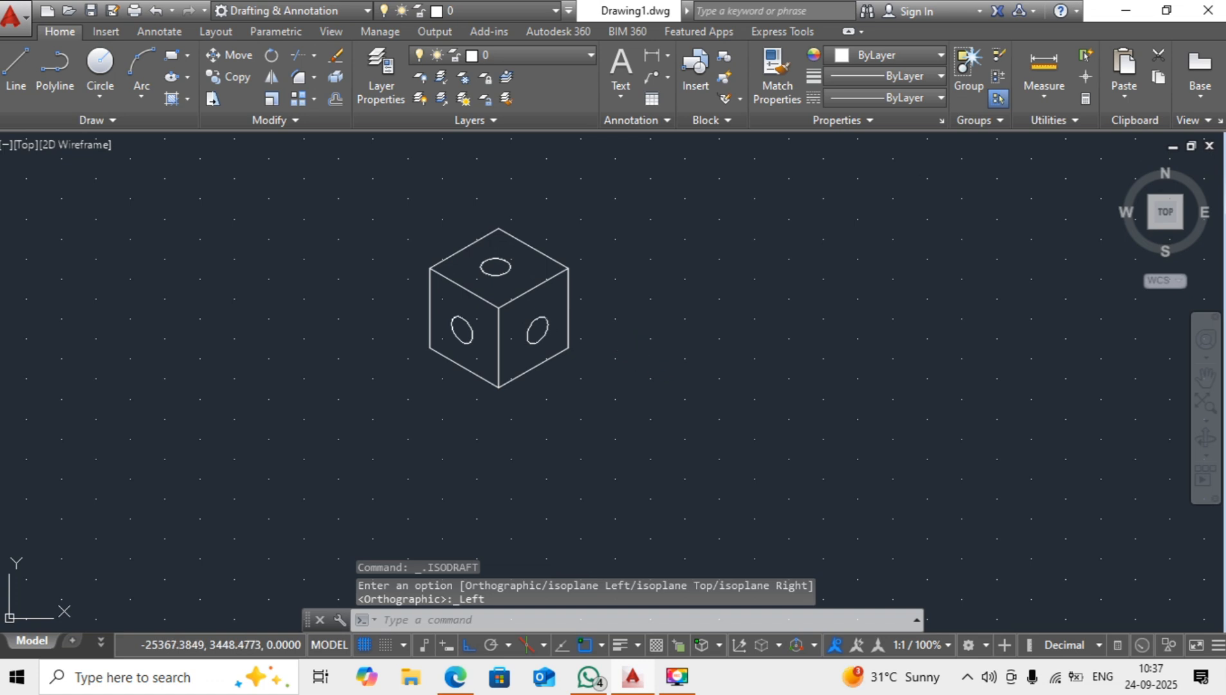
pyautogui.moveTo(644, 371); pyautogui.dragTo(706, 410, button='middle')
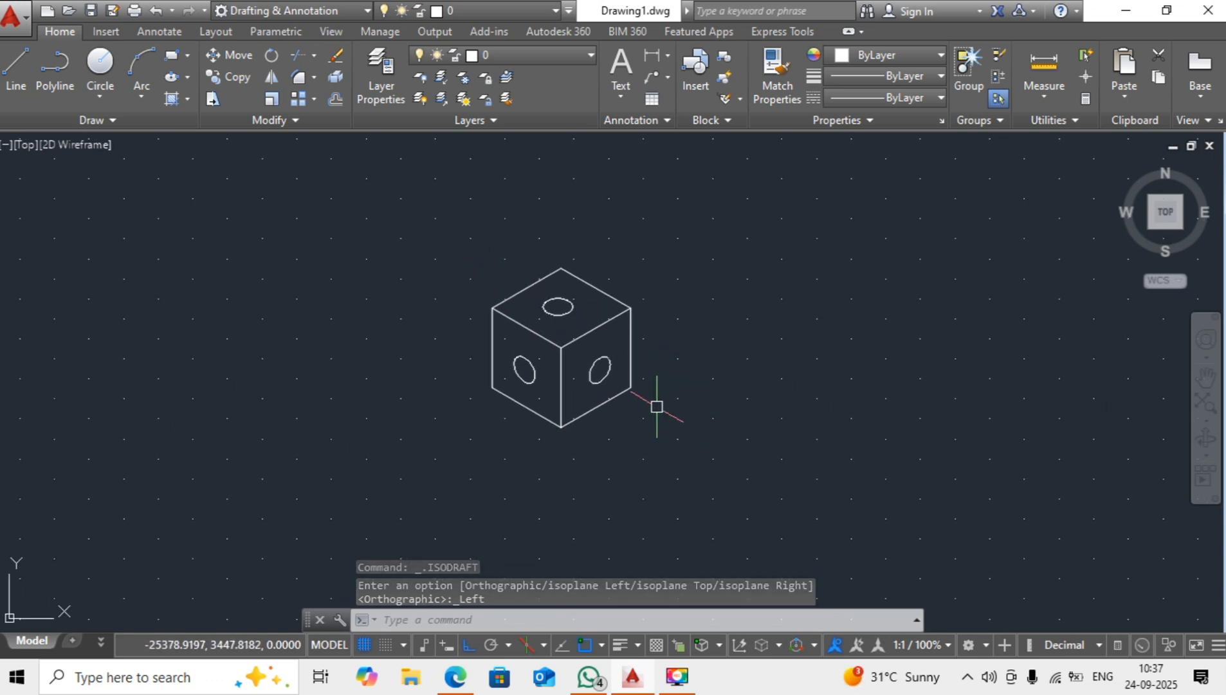
pyautogui.press('F7')
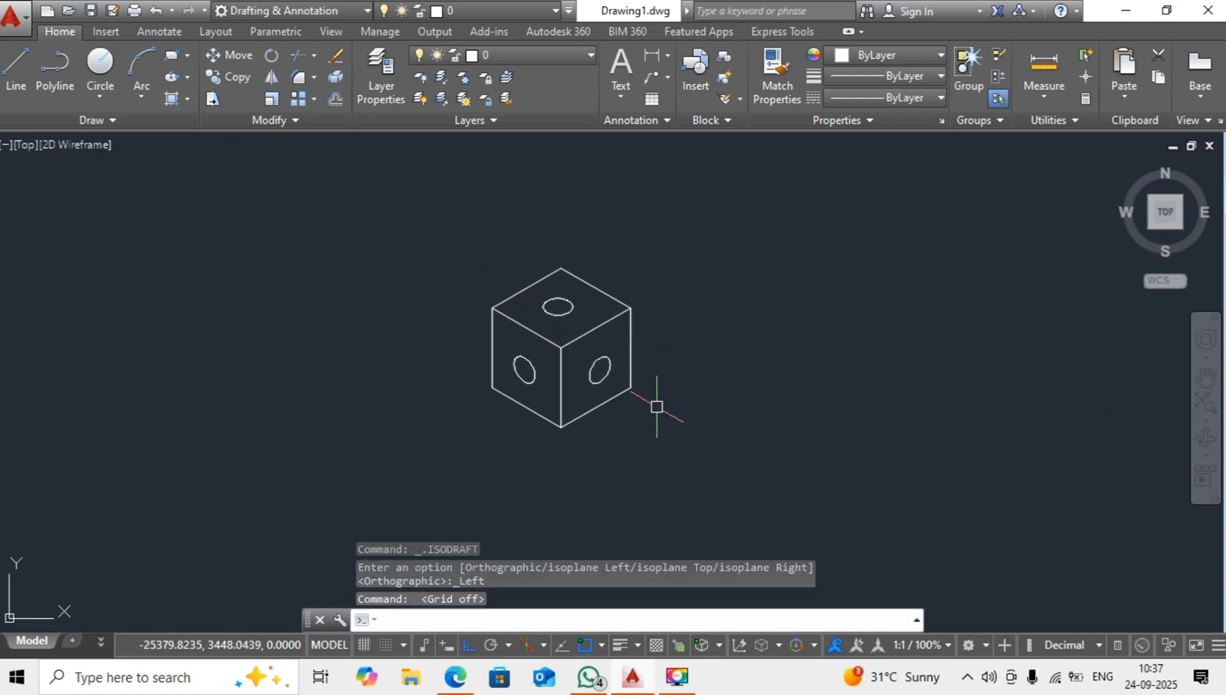